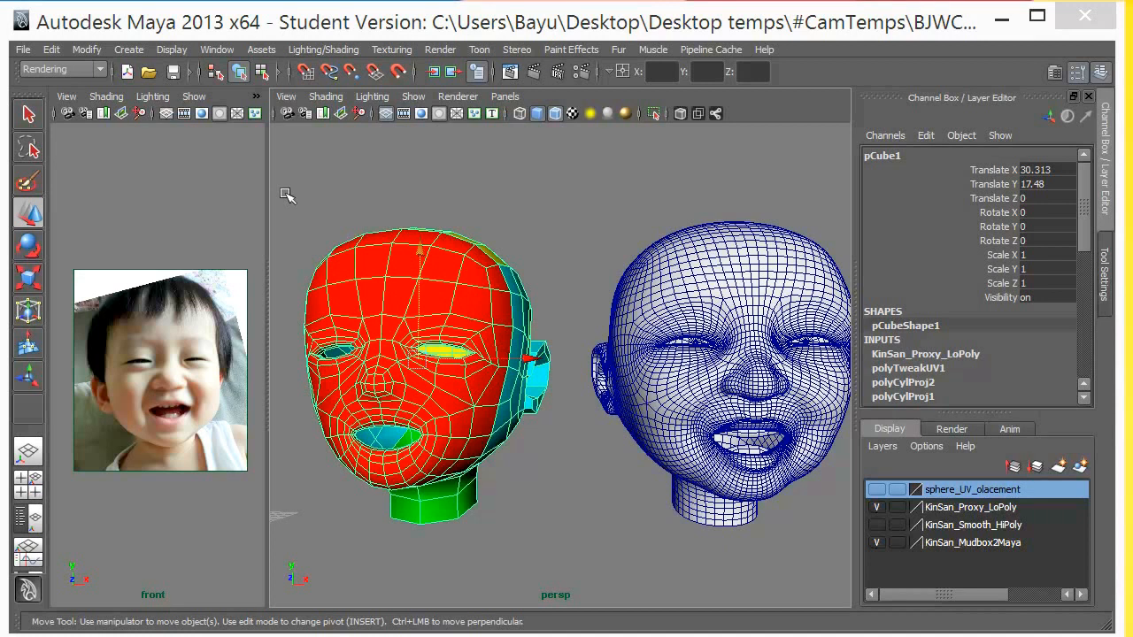
# - Examine the color-coded low-poly head and the dense wireframe head from several angles and deselect the low-poly head
pyautogui.keyDown('alt'); pyautogui.moveTo(346, 347); pyautogui.dragTo(388, 363); pyautogui.keyUp('alt')
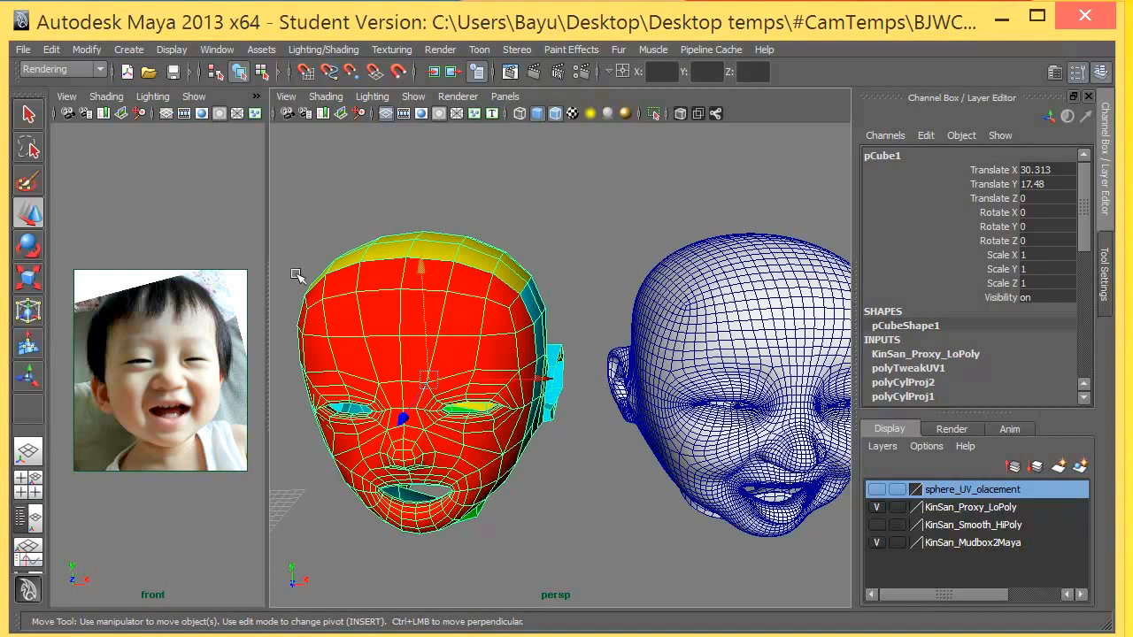
pyautogui.keyDown('alt'); pyautogui.moveTo(404, 302); pyautogui.dragTo(339, 283, button='middle'); pyautogui.keyUp('alt')
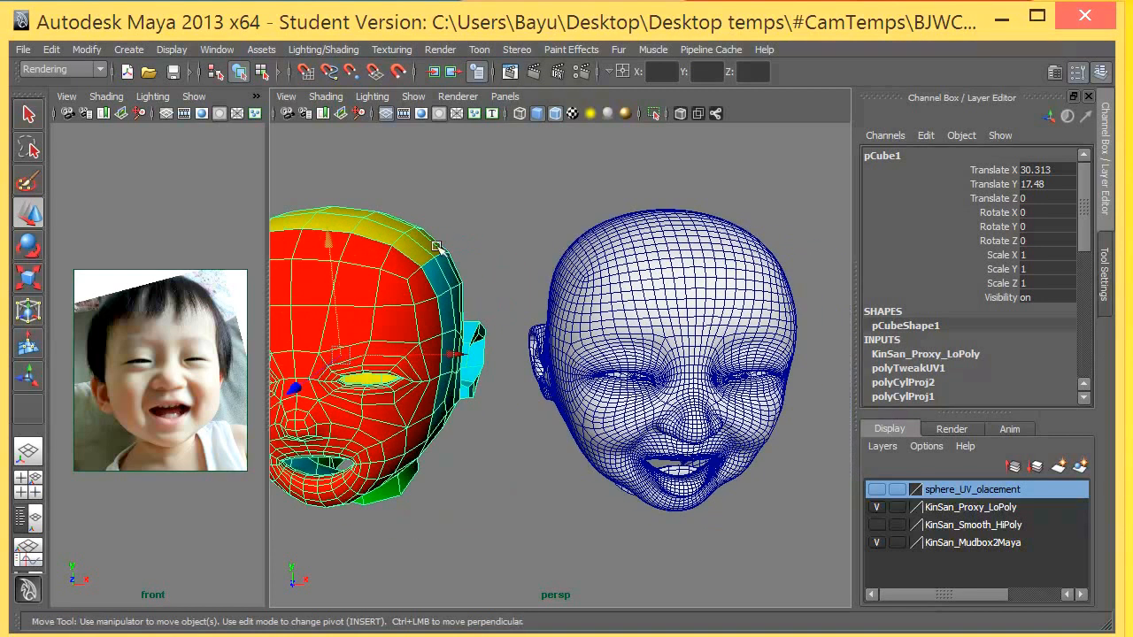
pyautogui.moveTo(463, 201); pyautogui.dragTo(591, 287)
pyautogui.keyDown('alt'); pyautogui.moveTo(517, 294); pyautogui.dragTo(420, 308, button='middle'); pyautogui.keyUp('alt')
pyautogui.click(419, 309)
pyautogui.keyDown('alt'); pyautogui.moveTo(462, 357); pyautogui.dragTo(329, 344); pyautogui.keyUp('alt')
pyautogui.keyDown('alt'); pyautogui.moveTo(321, 345); pyautogui.dragTo(357, 331, button='right'); pyautogui.keyUp('alt')
pyautogui.keyDown('alt'); pyautogui.moveTo(355, 328); pyautogui.dragTo(404, 311, button='middle'); pyautogui.keyUp('alt')
pyautogui.keyDown('alt'); pyautogui.moveTo(404, 310); pyautogui.dragTo(379, 368); pyautogui.keyUp('alt')
pyautogui.scroll(-5, 399, 325)
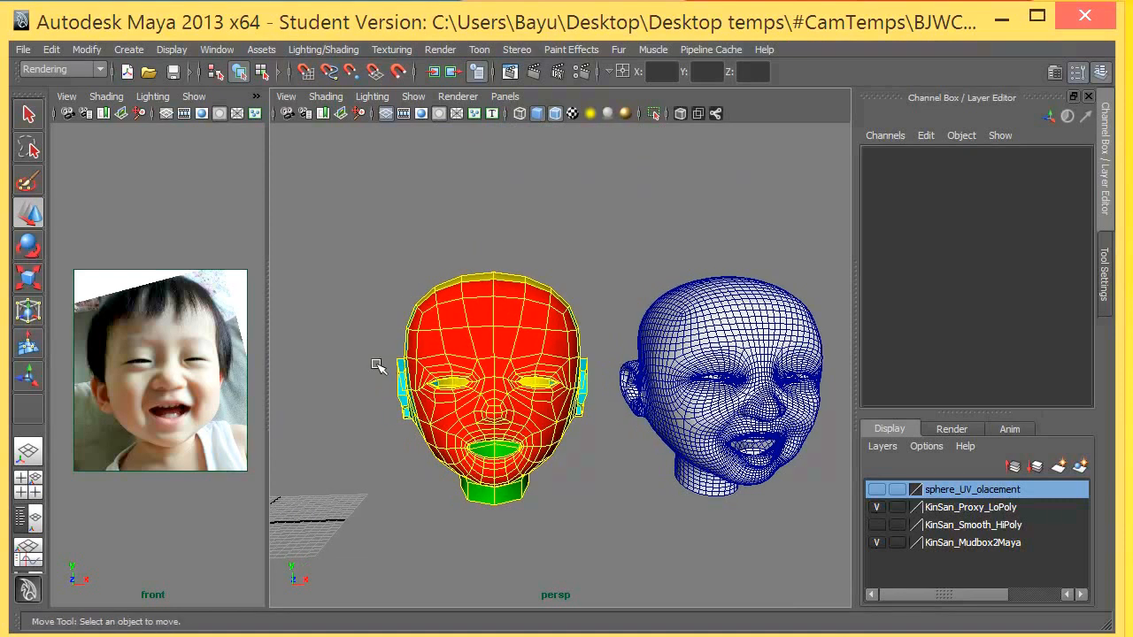
# - Maximize the perspective view and hide the KinSan_Mudbox2Maya layer to leave only the low-poly proxy head
pyautogui.press('space')
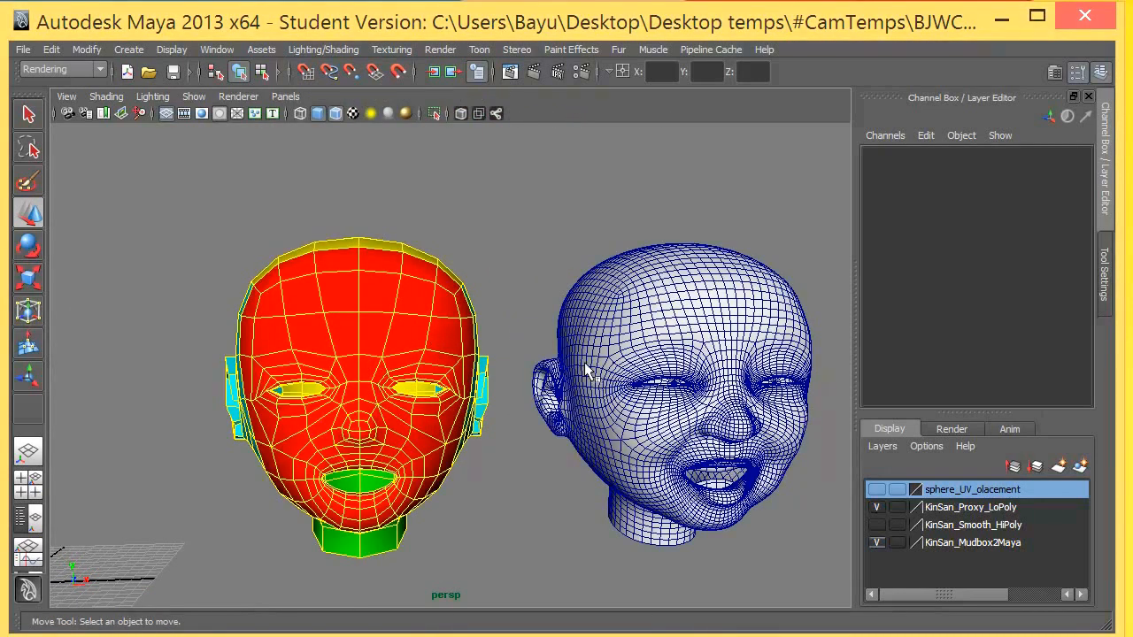
pyautogui.click(876, 543)
pyautogui.keyDown('alt'); pyautogui.moveTo(554, 363); pyautogui.dragTo(196, 297); pyautogui.keyUp('alt')
pyautogui.keyDown('alt'); pyautogui.moveTo(328, 316); pyautogui.dragTo(322, 324); pyautogui.keyUp('alt')
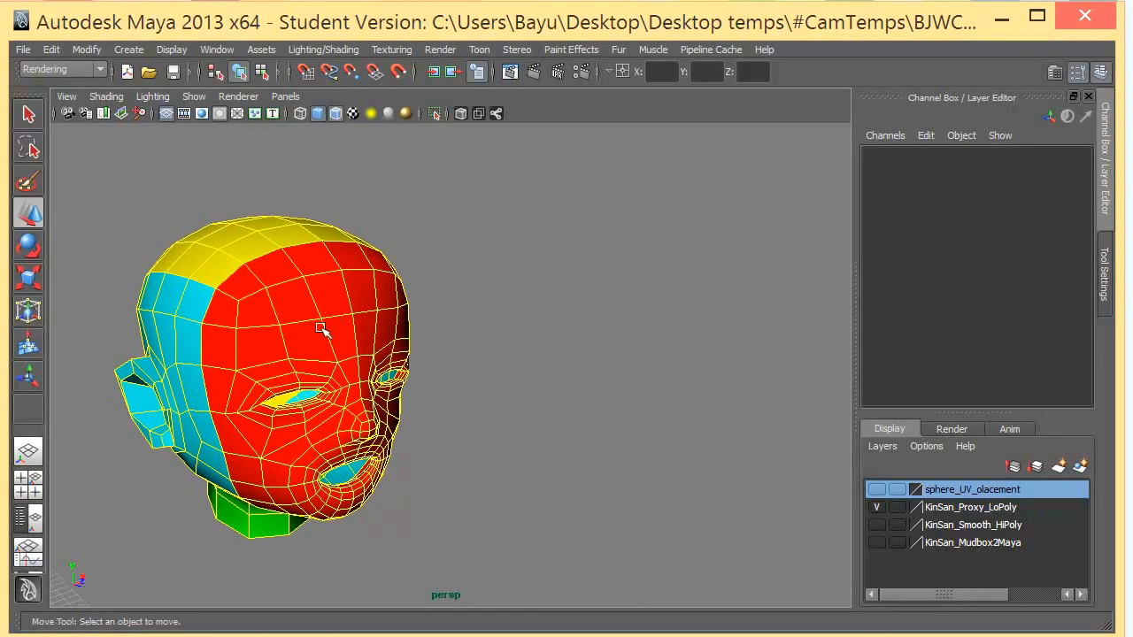
# - Bring up Hypershade to compare the lambert2 to lambert5 materials with the head's colored face regions, and put it away again
pyautogui.moveTo(522, 636); pyautogui.dragTo(602, 19)
pyautogui.keyDown('alt'); pyautogui.moveTo(301, 264); pyautogui.dragTo(285, 285); pyautogui.keyUp('alt')
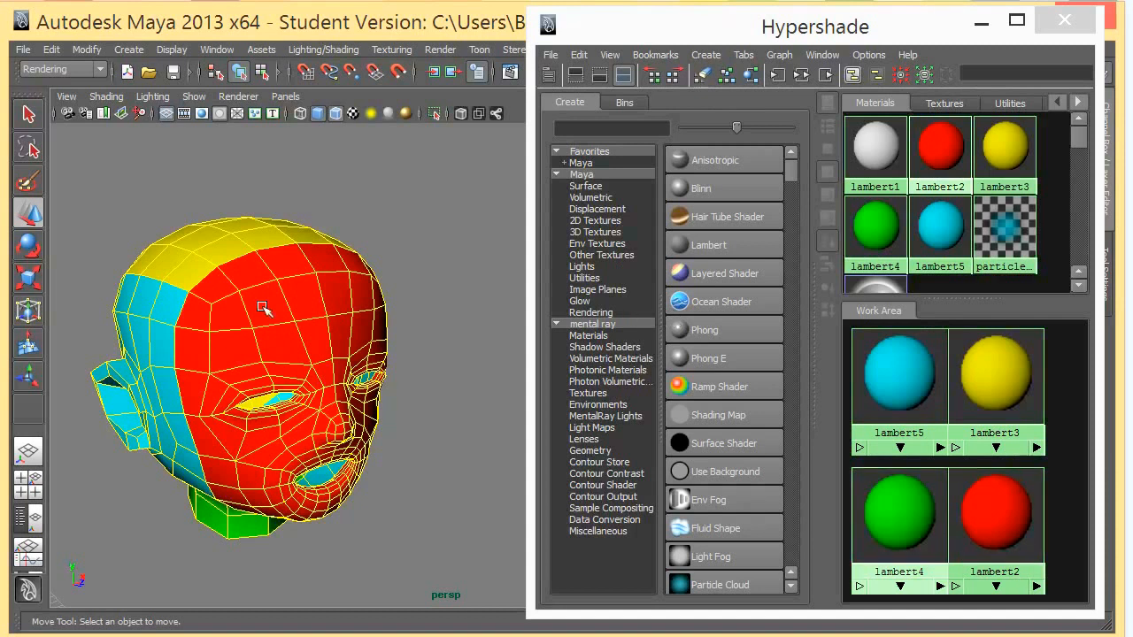
pyautogui.keyDown('alt'); pyautogui.moveTo(211, 302); pyautogui.dragTo(294, 286); pyautogui.keyUp('alt')
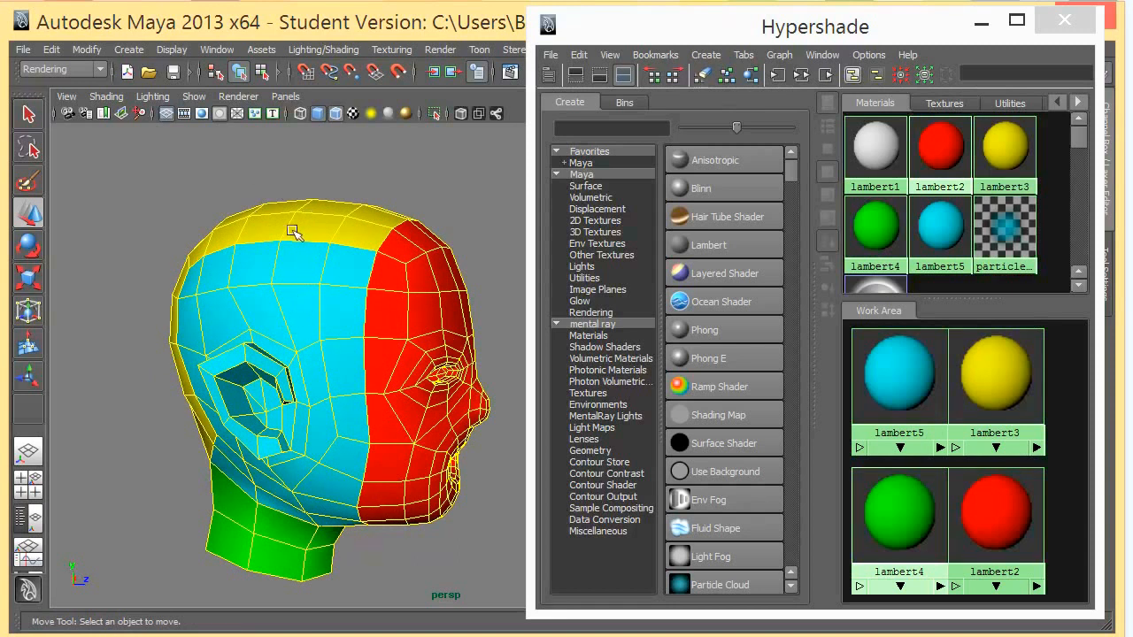
pyautogui.keyDown('alt'); pyautogui.moveTo(270, 221); pyautogui.dragTo(253, 258); pyautogui.keyUp('alt')
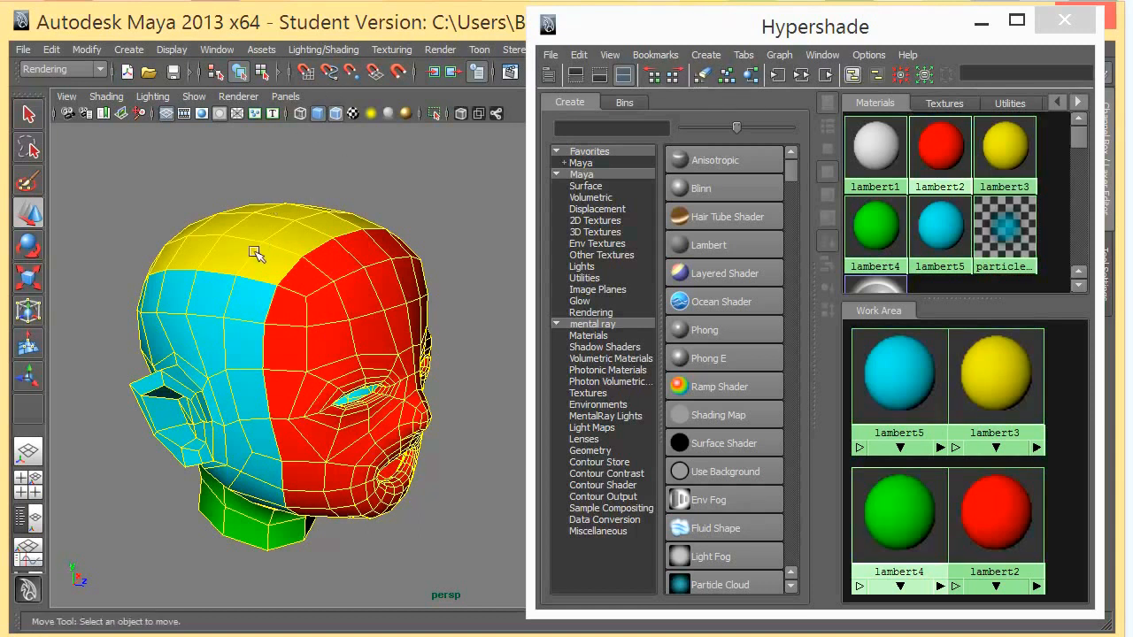
pyautogui.keyDown('alt'); pyautogui.moveTo(253, 291); pyautogui.dragTo(232, 278); pyautogui.keyUp('alt')
pyautogui.keyDown('alt'); pyautogui.moveTo(234, 285); pyautogui.dragTo(263, 296, button='right'); pyautogui.keyUp('alt')
pyautogui.keyDown('alt'); pyautogui.moveTo(263, 295); pyautogui.dragTo(288, 292, button='middle'); pyautogui.keyUp('alt')
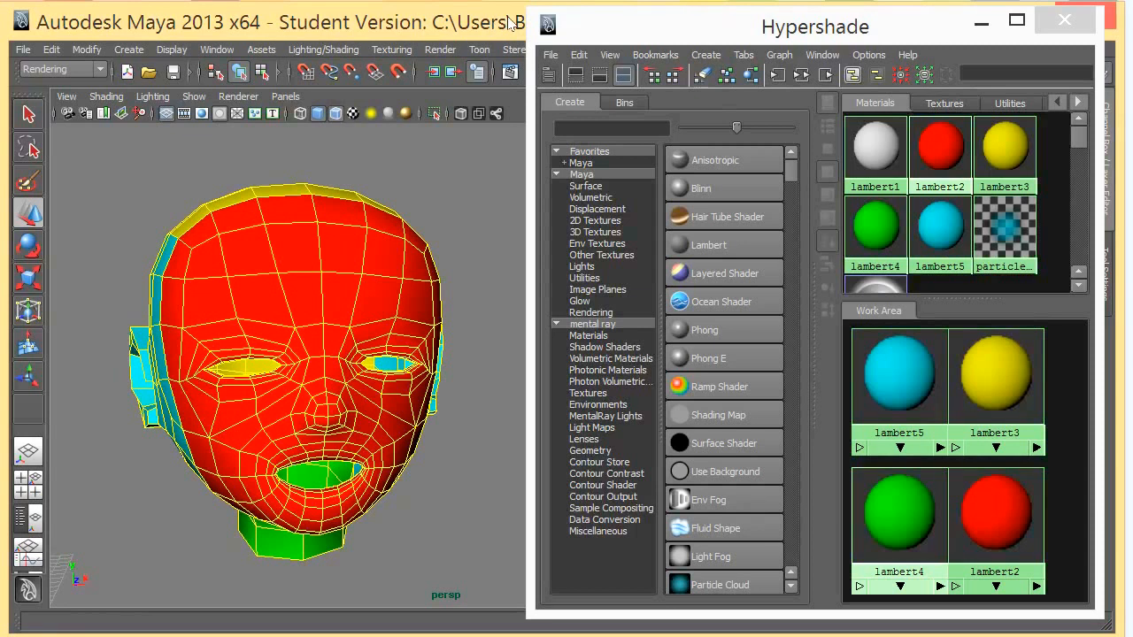
pyautogui.moveTo(539, 24); pyautogui.dragTo(507, 455)
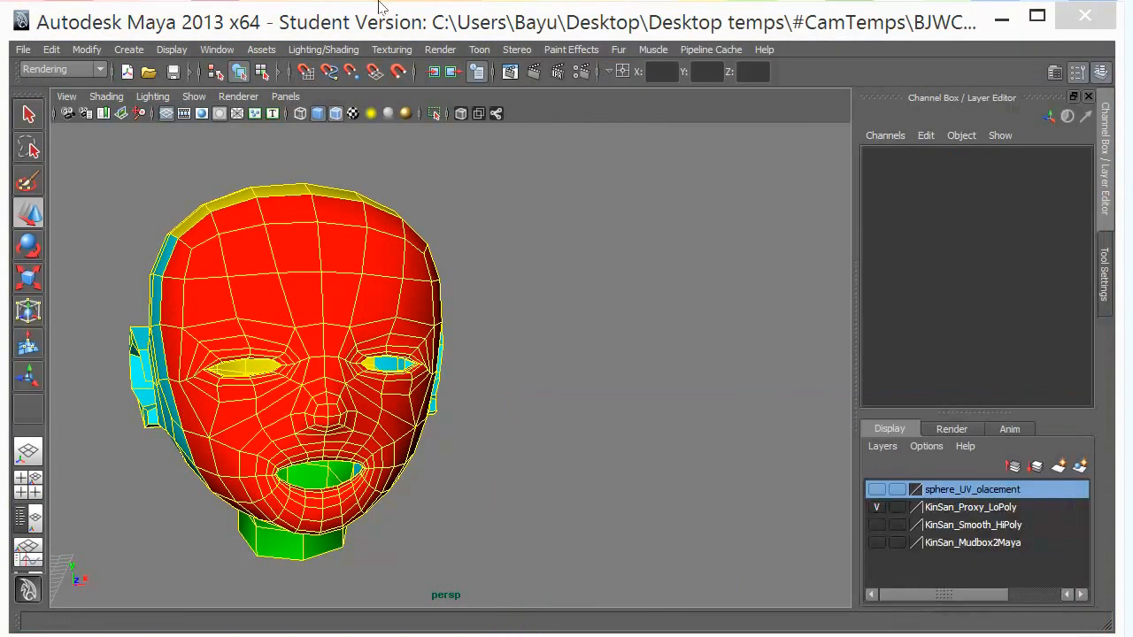
# - Switch to the Polygons command set and look over the available UV mapping types
pyautogui.click(89, 70)
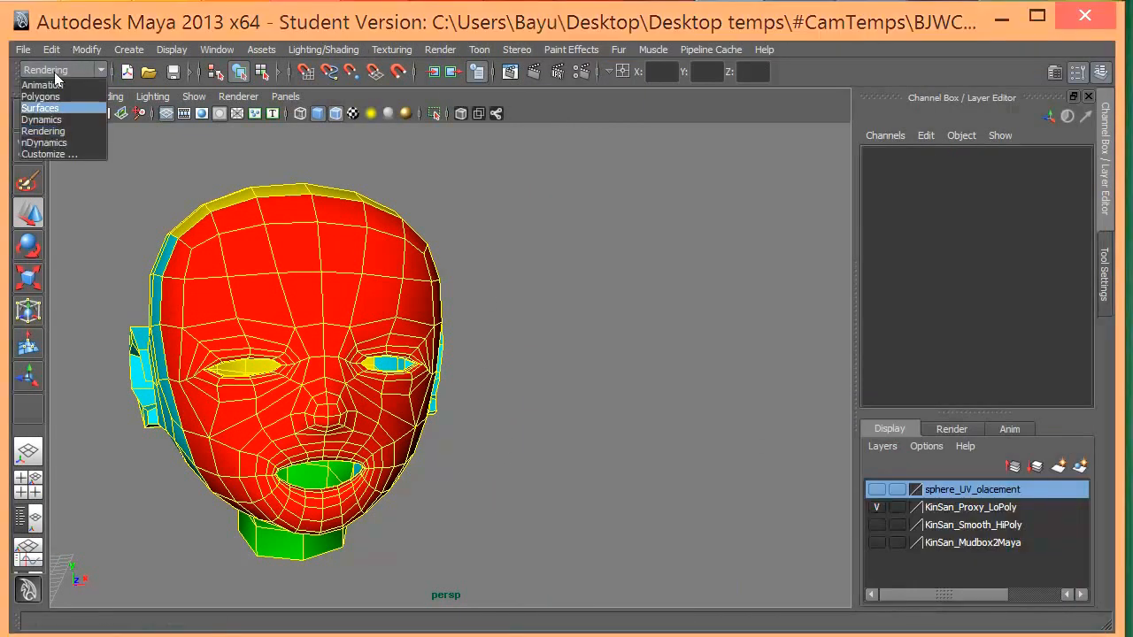
pyautogui.click(42, 96)
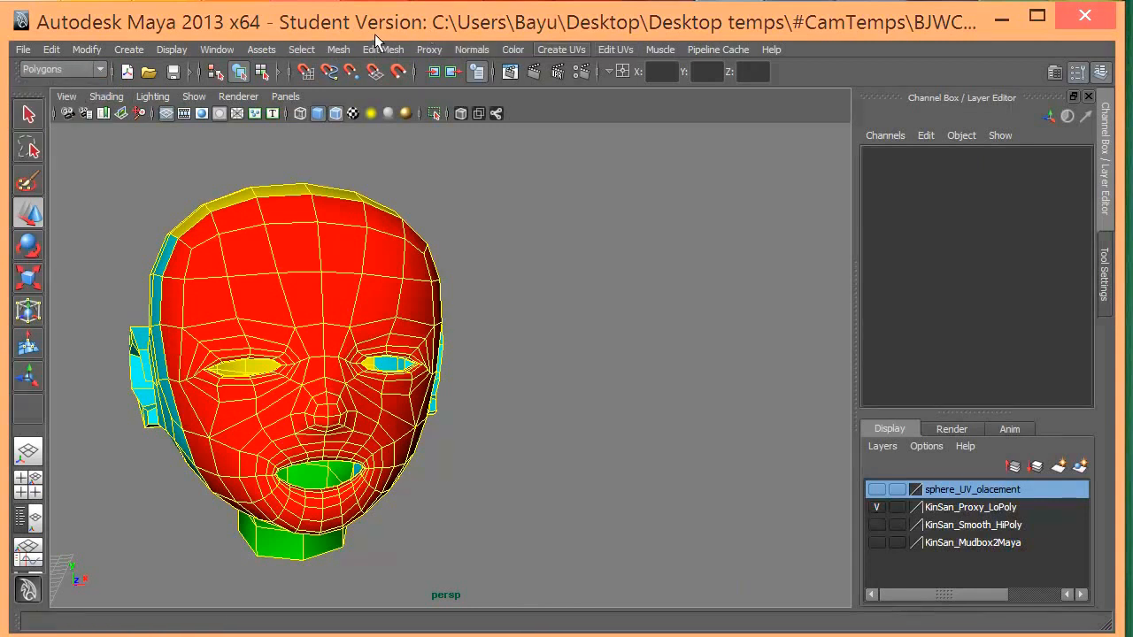
pyautogui.click(561, 50)
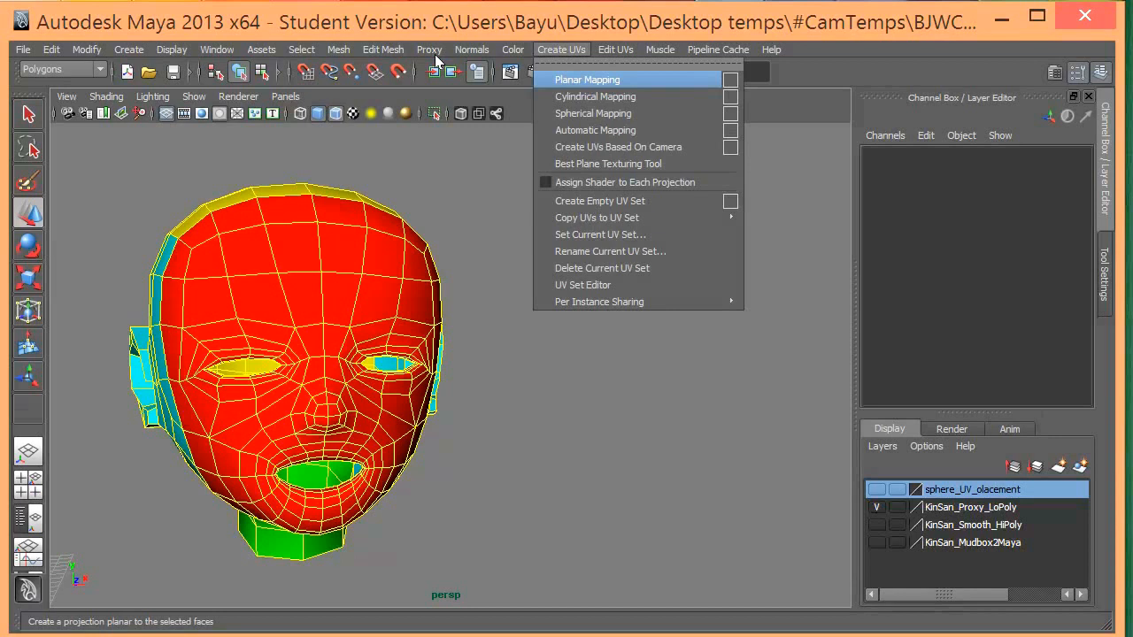
# - Examine the side, ear, neck and face regions of the head against the planar and cylindrical UV mapping options
pyautogui.click(327, 320)
pyautogui.keyDown('alt'); pyautogui.moveTo(326, 321); pyautogui.dragTo(383, 306); pyautogui.keyUp('alt')
pyautogui.keyDown('alt'); pyautogui.moveTo(192, 339); pyautogui.dragTo(337, 243, button='middle'); pyautogui.keyUp('alt')
pyautogui.keyDown('alt'); pyautogui.moveTo(337, 243); pyautogui.dragTo(380, 324); pyautogui.keyUp('alt')
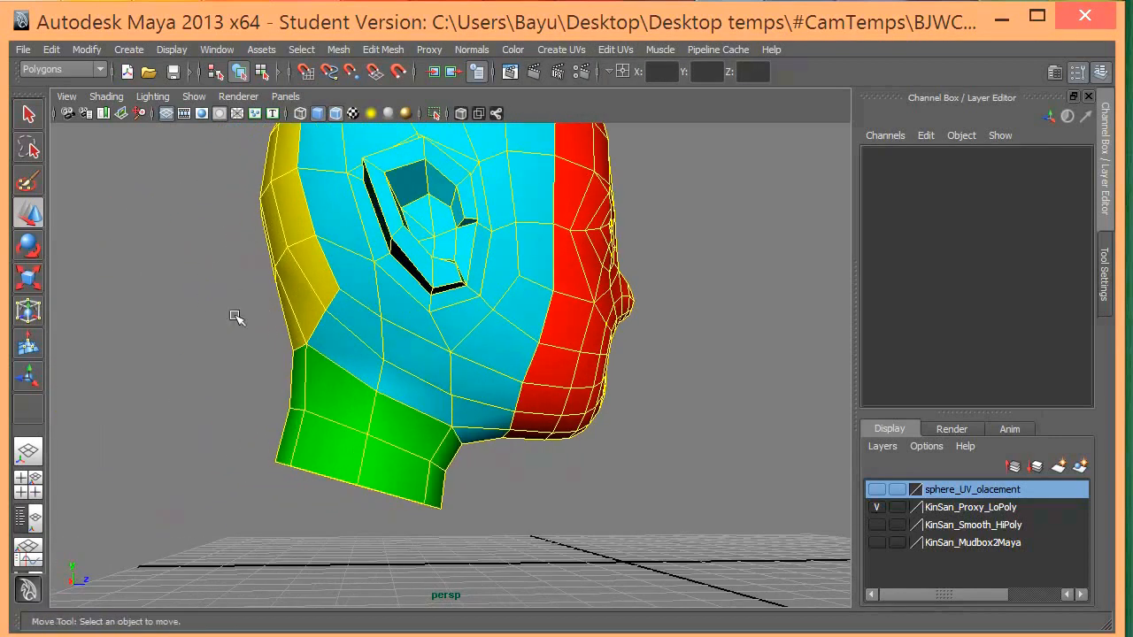
pyautogui.keyDown('alt'); pyautogui.moveTo(282, 311); pyautogui.dragTo(211, 324); pyautogui.keyUp('alt')
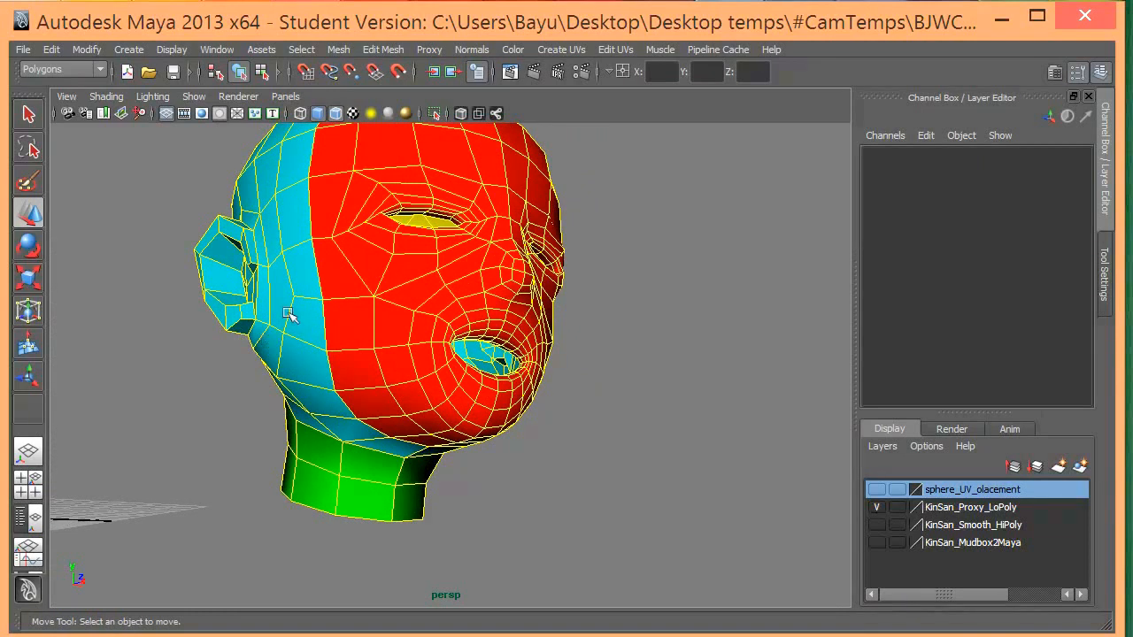
pyautogui.click(562, 50)
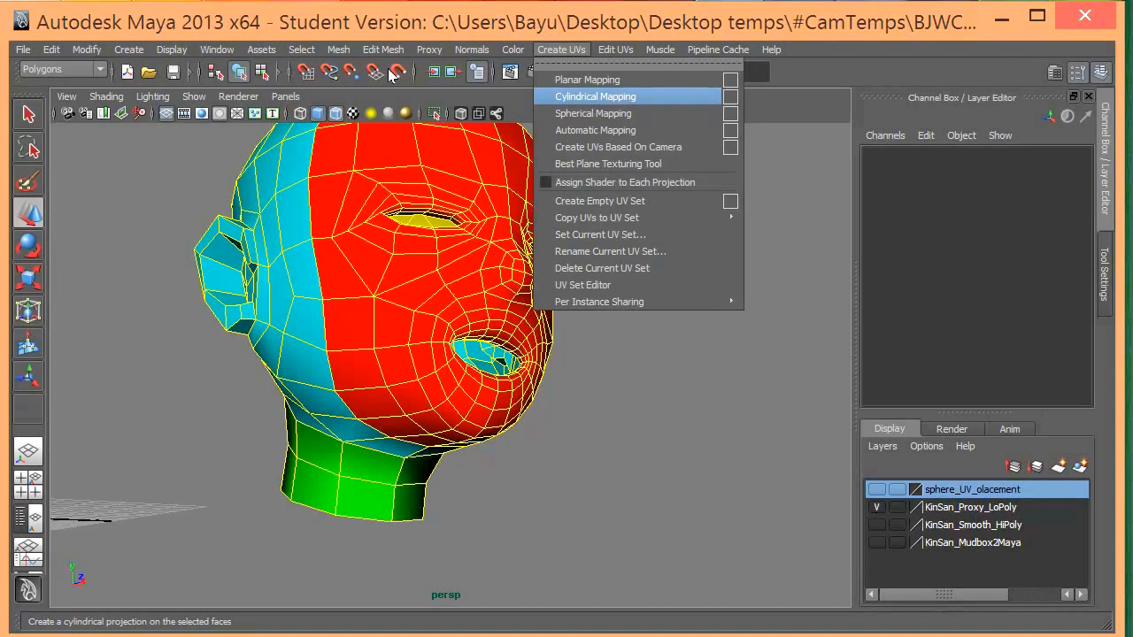
pyautogui.click(375, 262)
pyautogui.keyDown('alt'); pyautogui.moveTo(375, 261); pyautogui.dragTo(334, 217); pyautogui.keyUp('alt')
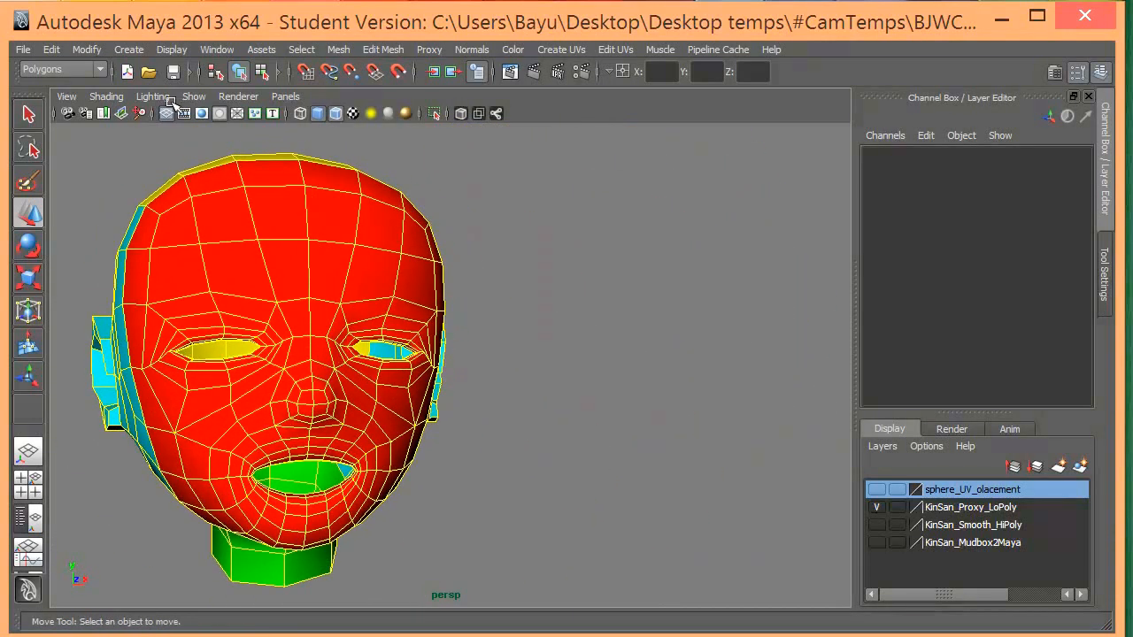
# - Open the UV Texture Editor beside the head model
pyautogui.click(217, 50)
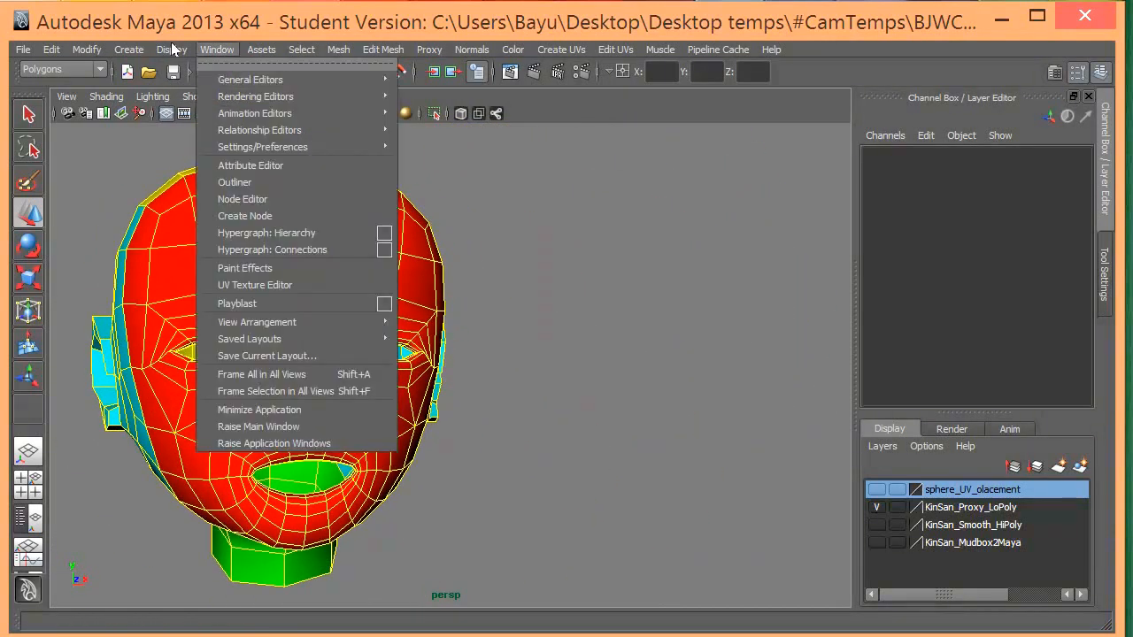
pyautogui.click(823, 221)
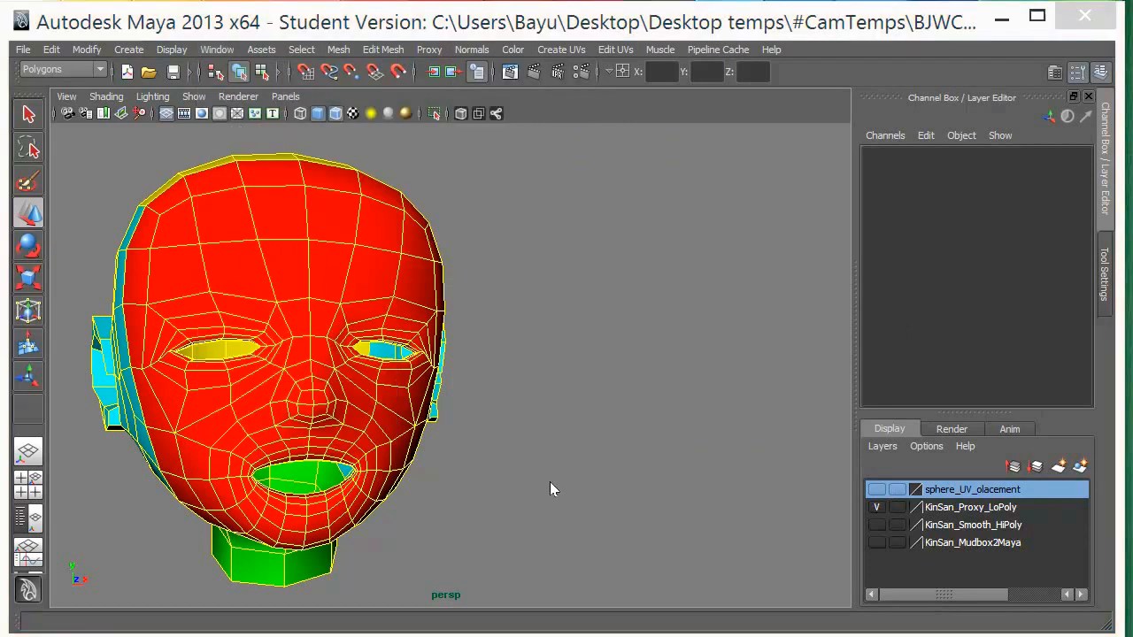
pyautogui.moveTo(817, 515); pyautogui.dragTo(448, 20)
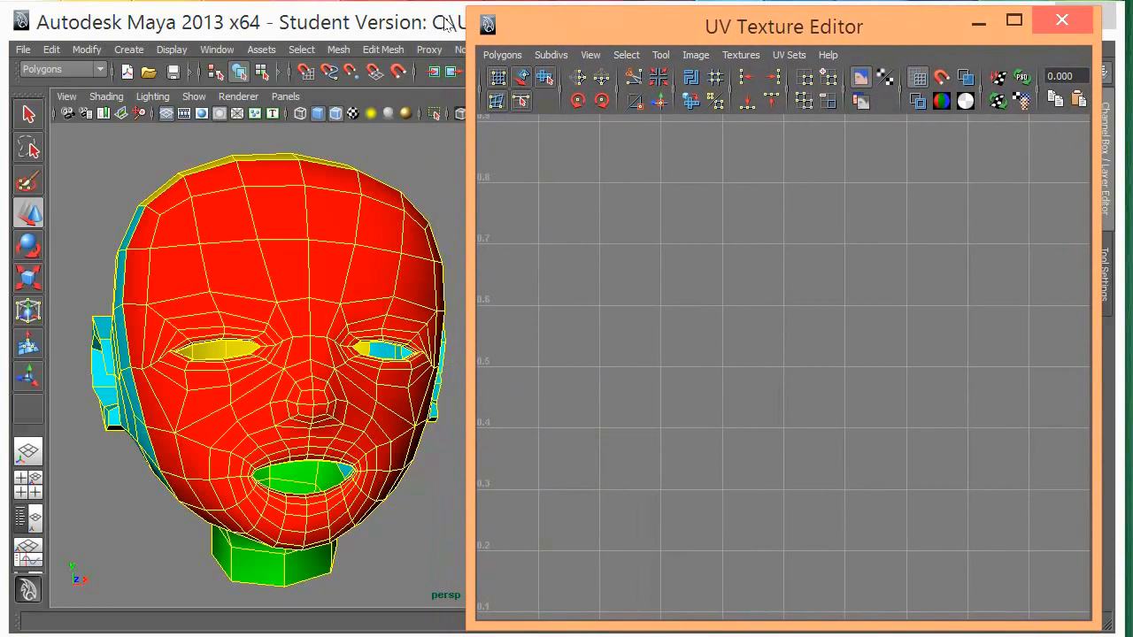
pyautogui.click(217, 49)
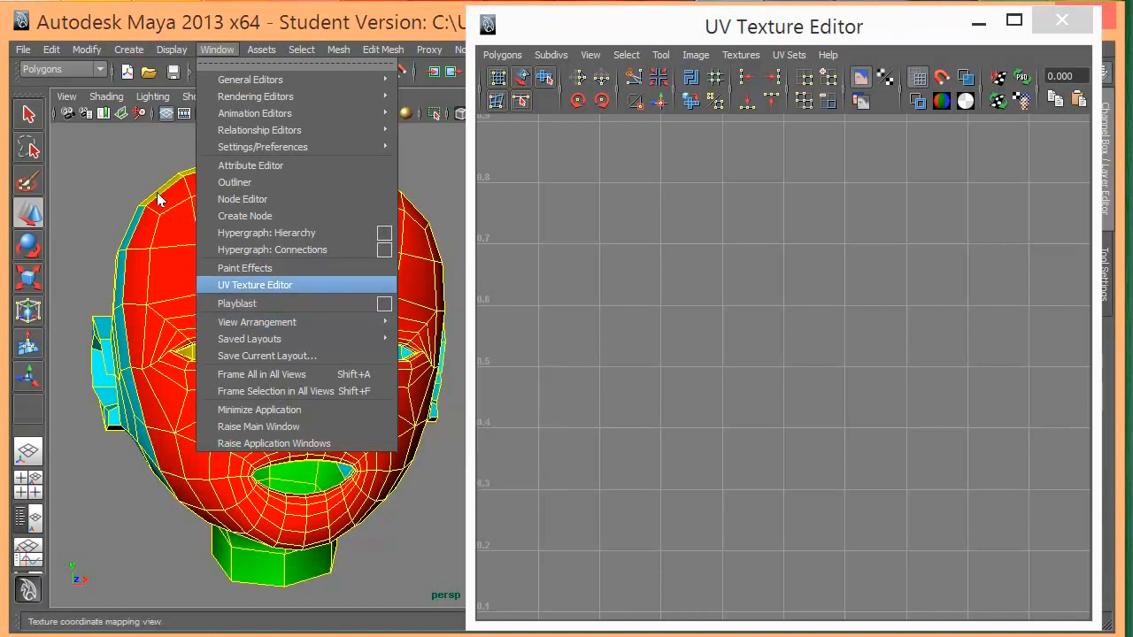
pyautogui.click(504, 50)
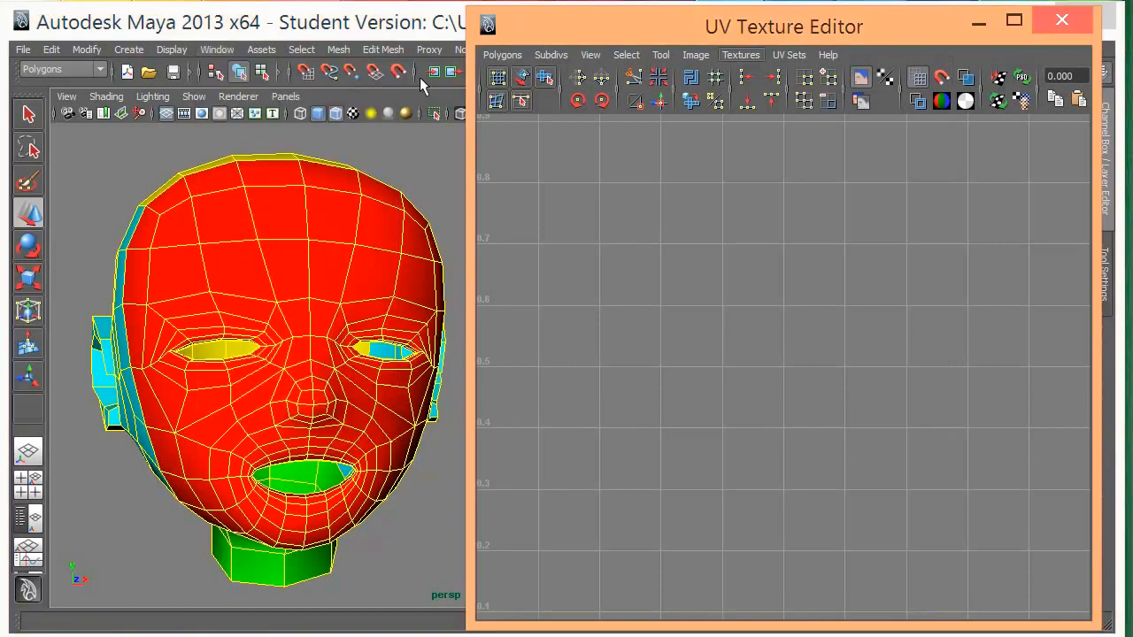
# - Select the low-poly head and frame its full UV layout in the UV Texture Editor
pyautogui.click(196, 162)
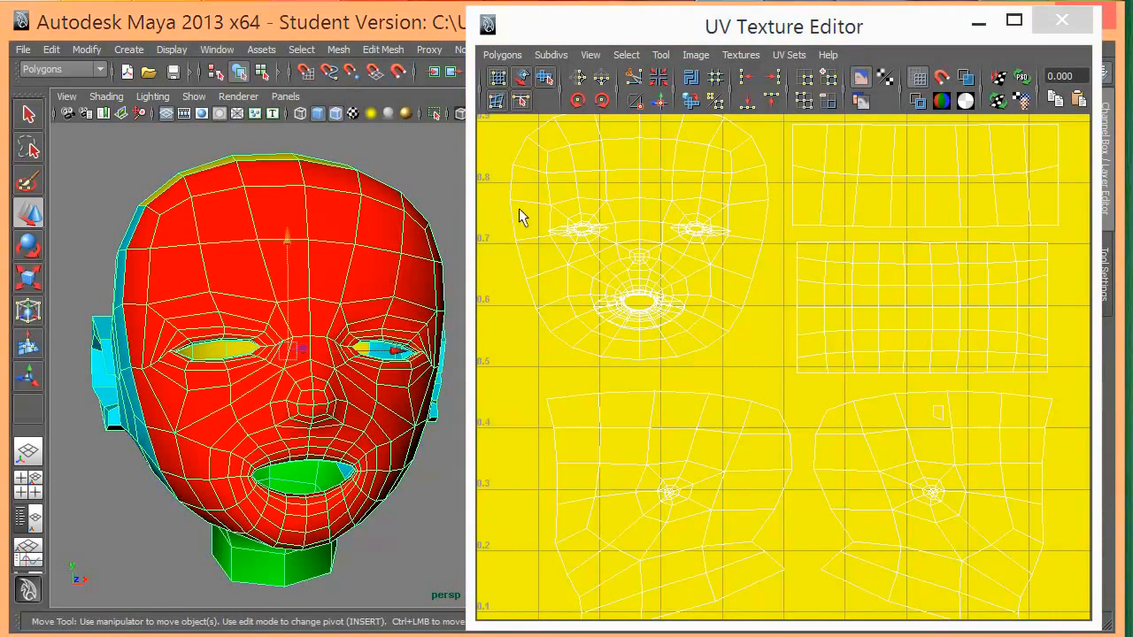
pyautogui.press('f')
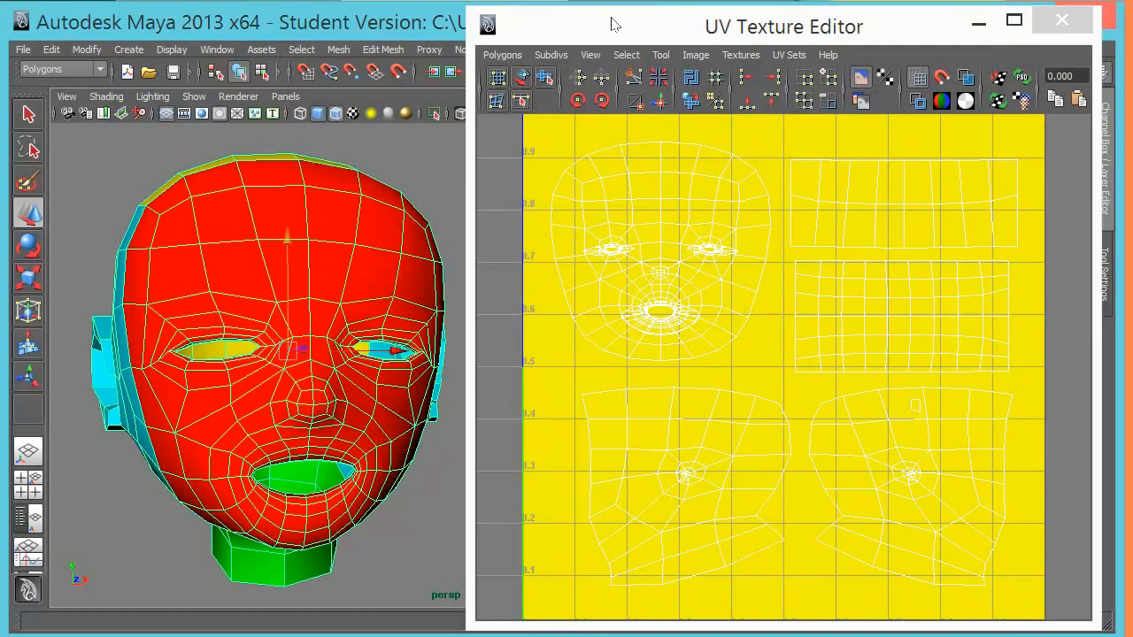
pyautogui.moveTo(594, 19)
pyautogui.mouseDown()
pyautogui.moveTo(584, 22)
pyautogui.moveTo(595, 19)
pyautogui.mouseUp()
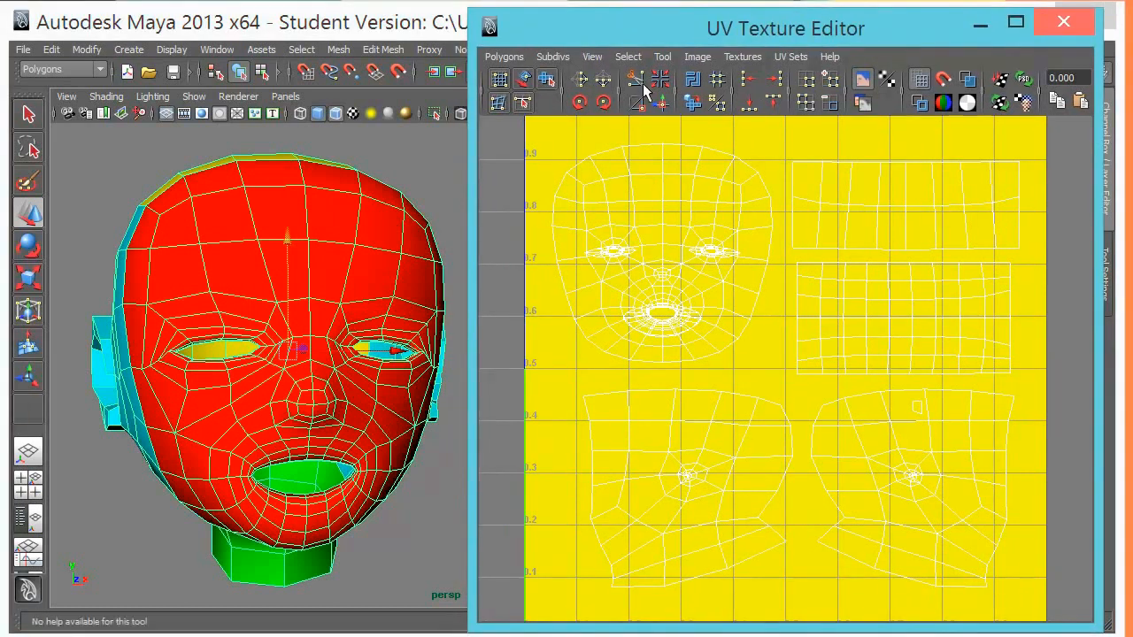
pyautogui.click(174, 164)
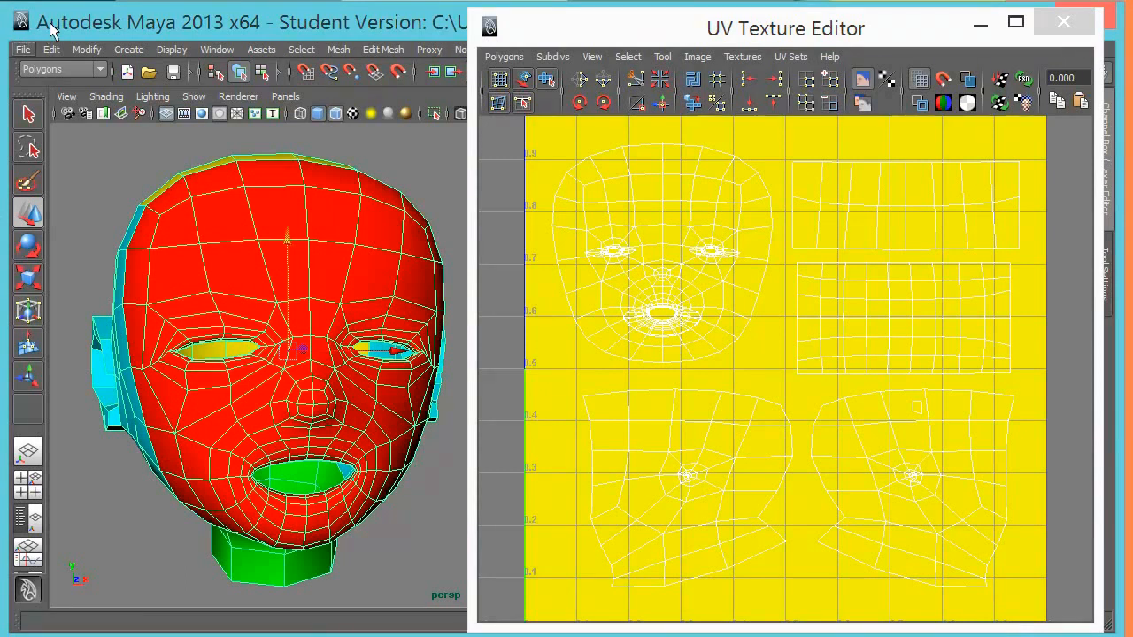
# - Switch to Mudbox and select the sculpted KinSan_SubDivision head
pyautogui.click(22, 49)
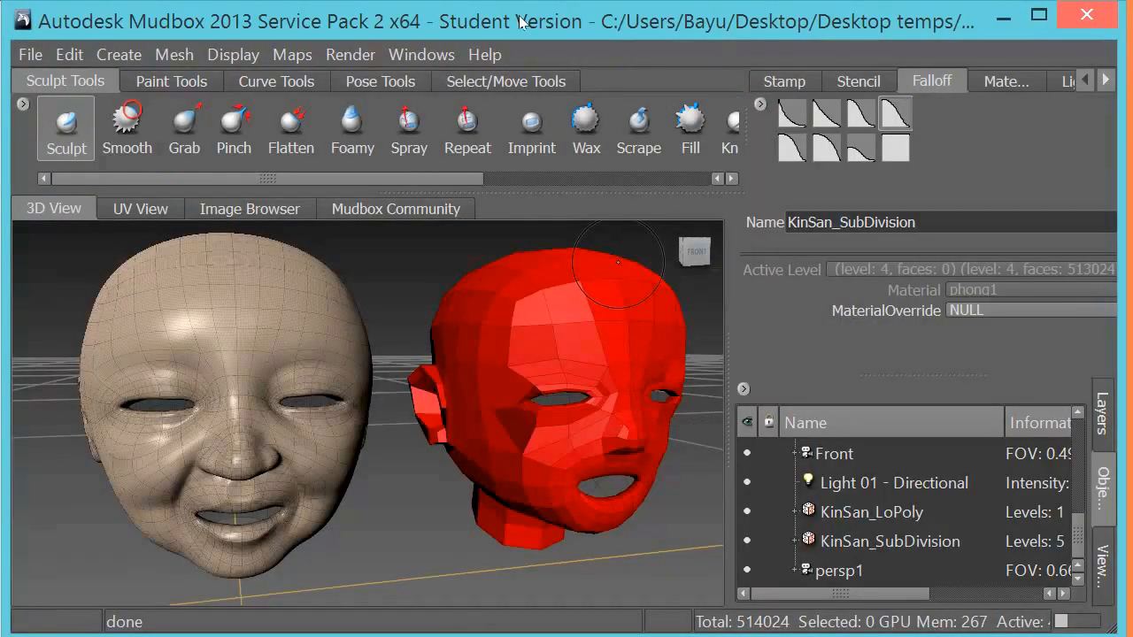
pyautogui.keyDown('alt'); pyautogui.moveTo(416, 471); pyautogui.dragTo(423, 460); pyautogui.keyUp('alt')
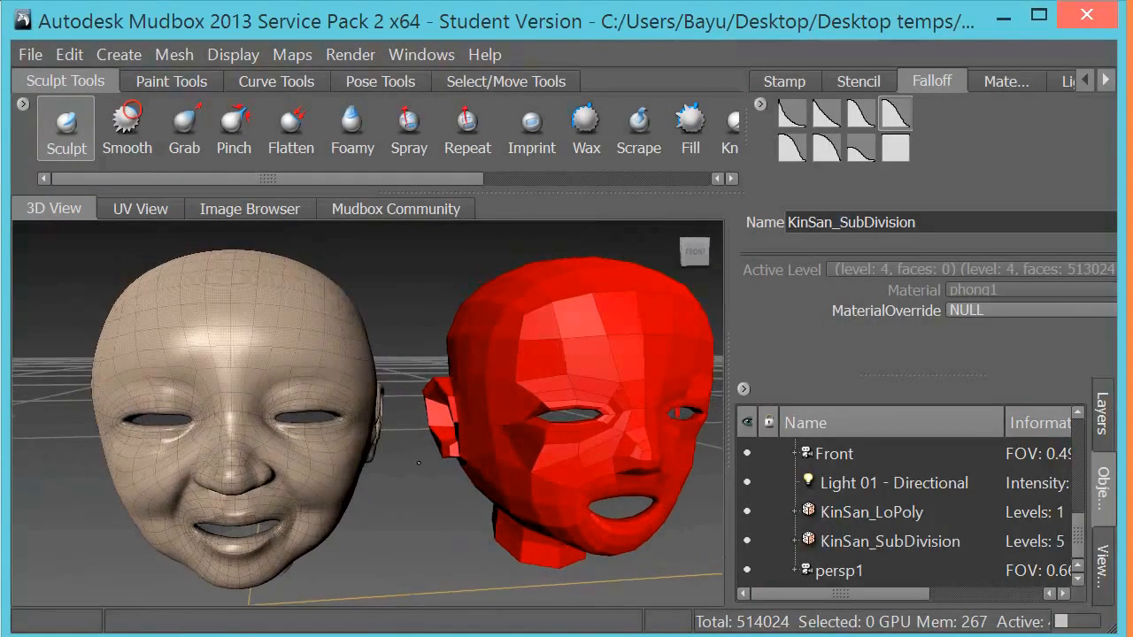
pyautogui.rightClick(206, 347)
pyautogui.click(207, 410)
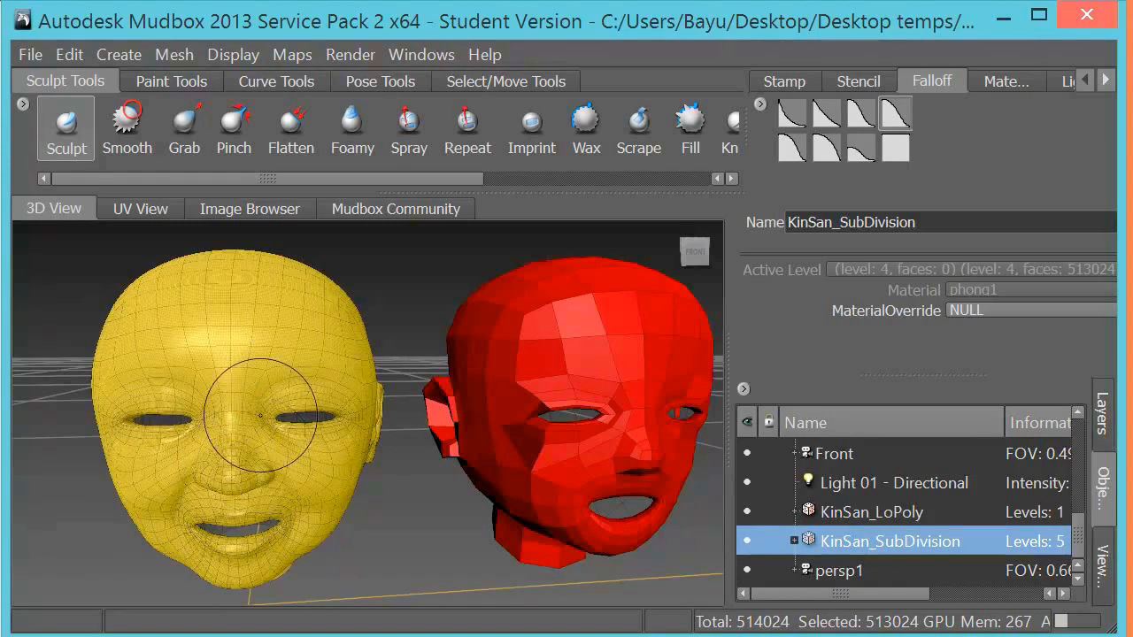
pyautogui.keyDown('alt'); pyautogui.moveTo(329, 355); pyautogui.dragTo(377, 428); pyautogui.keyUp('alt')
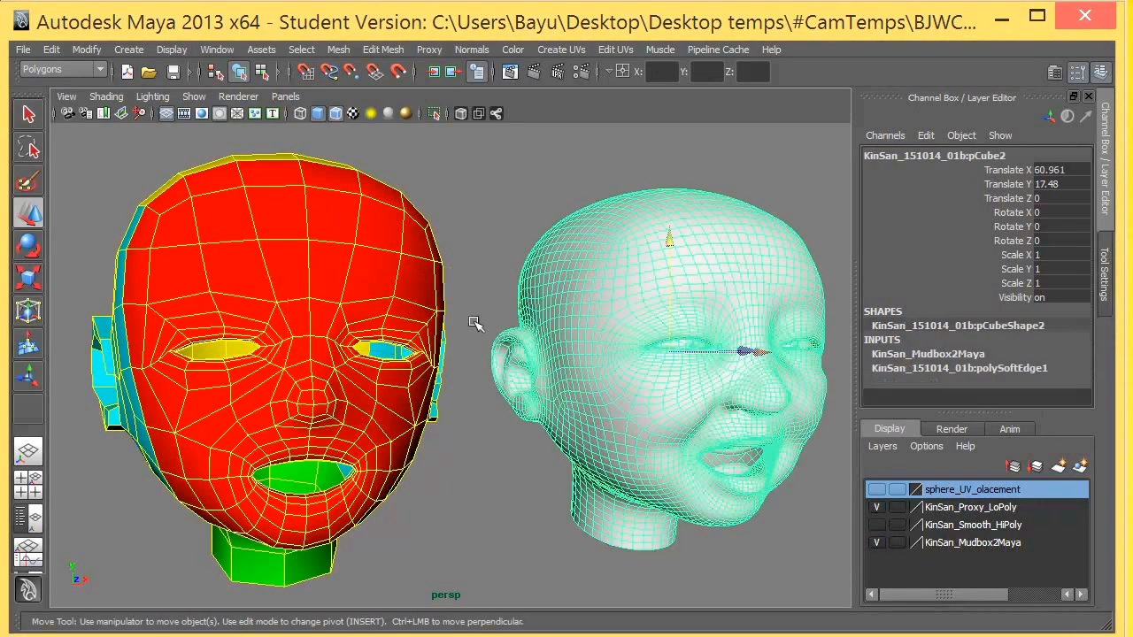
# - Return from Maya to Mudbox and deselect the KinSan_SubDivision head
pyautogui.rightClick(596, 528)
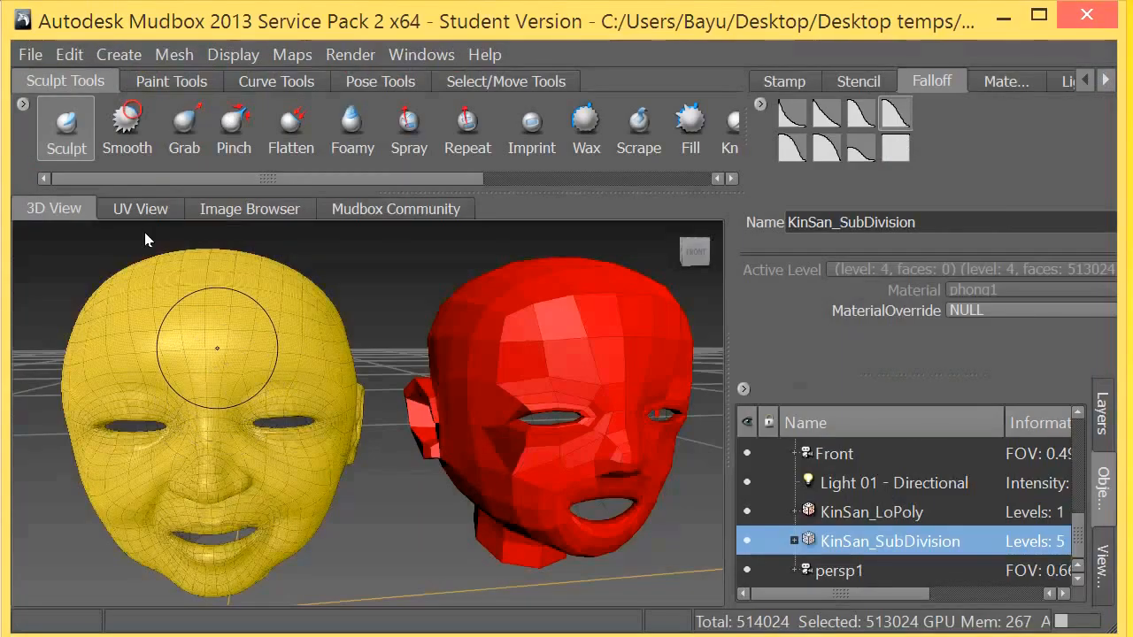
pyautogui.rightClick(216, 348)
pyautogui.click(78, 232)
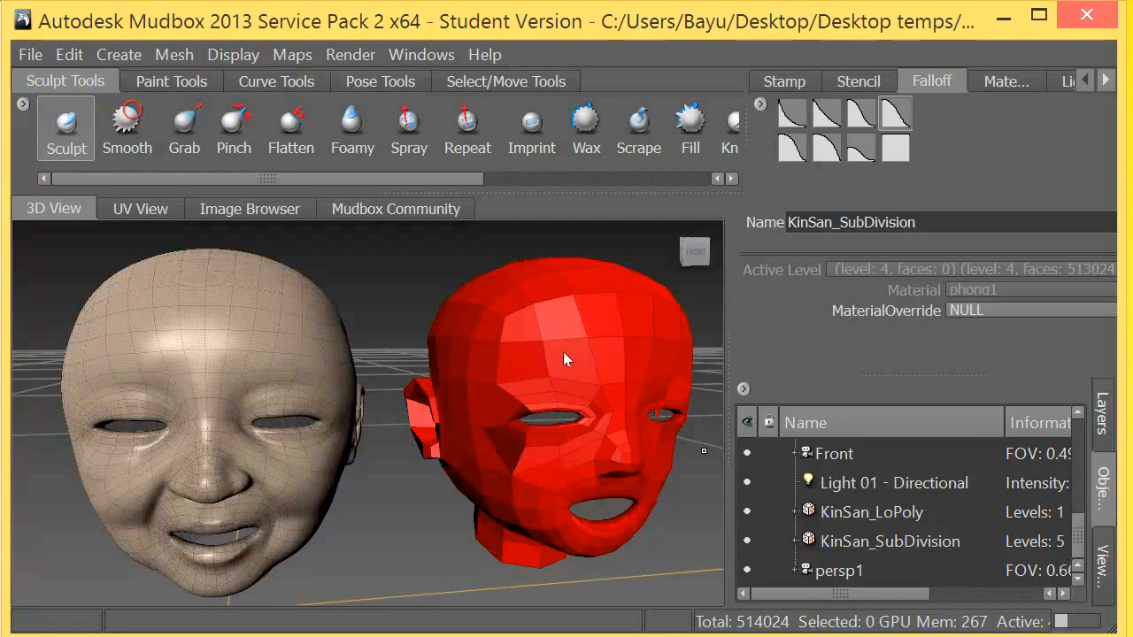
# - Select the KinSan_LoPoly head and add the KinSan_SubDivision head to the selection
pyautogui.click(582, 405)
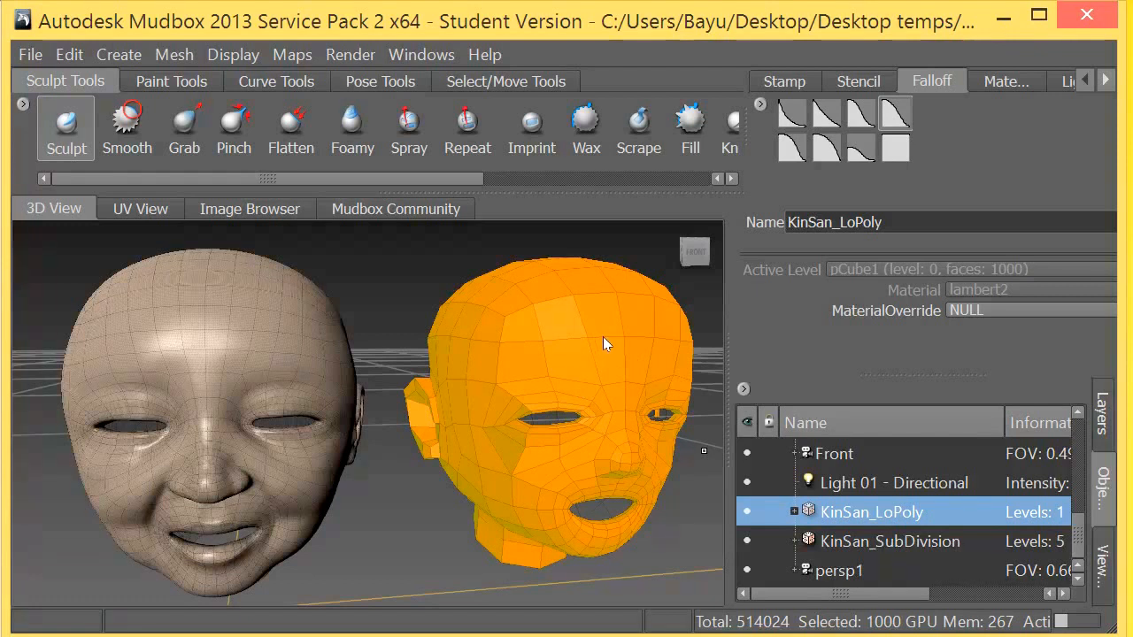
pyautogui.rightClick(155, 347)
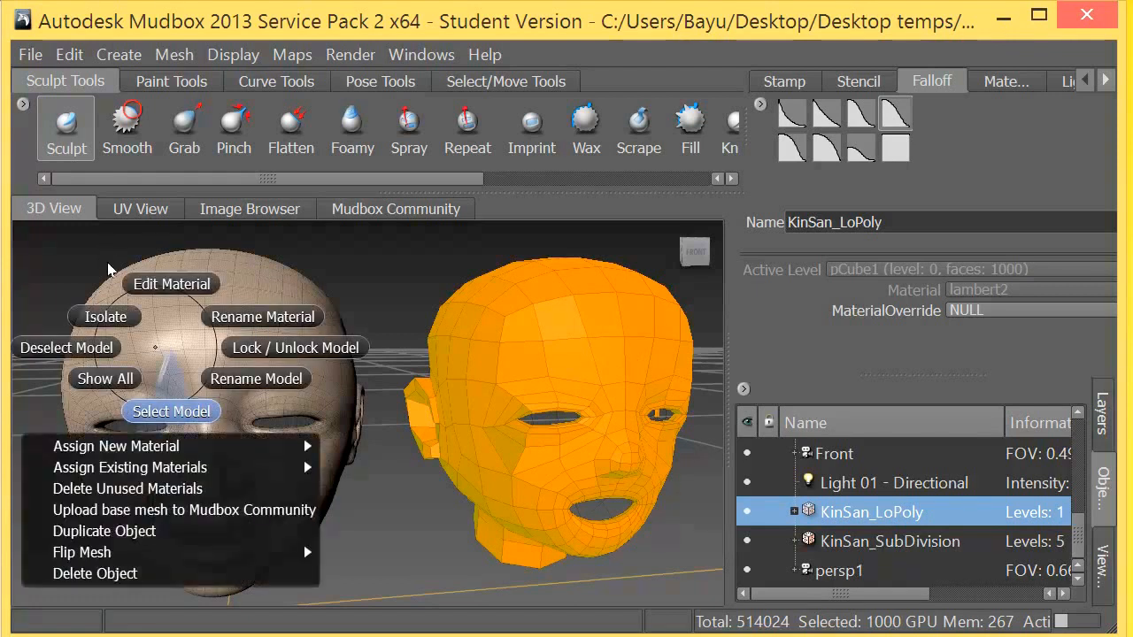
pyautogui.click(171, 411)
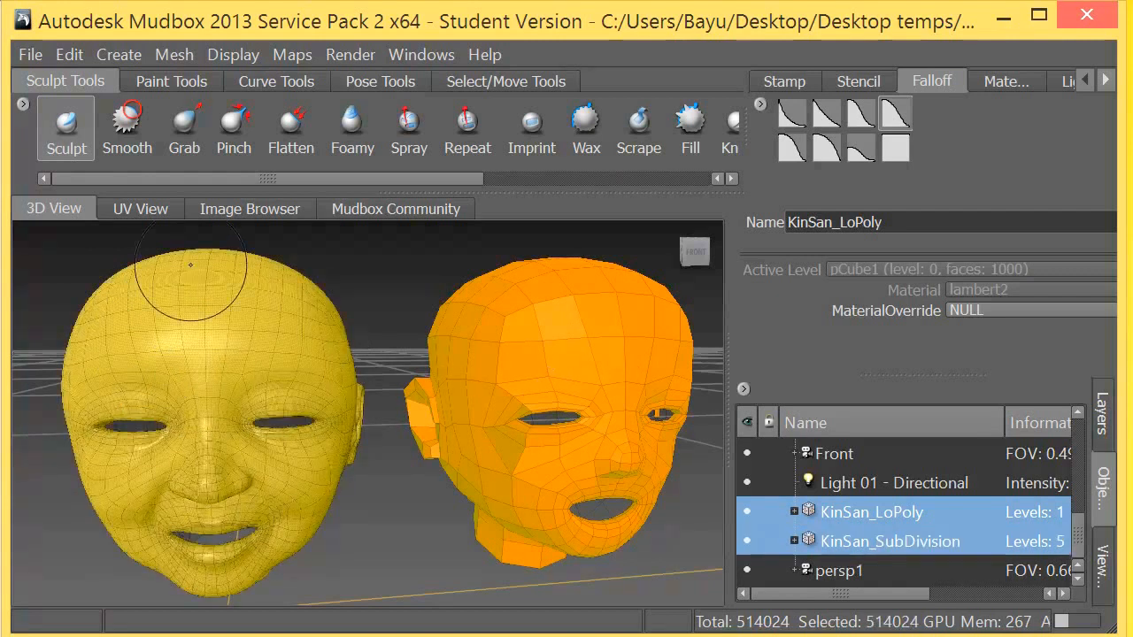
# - Deselect both heads and select only the KinSan_SubDivision head
pyautogui.click(172, 55)
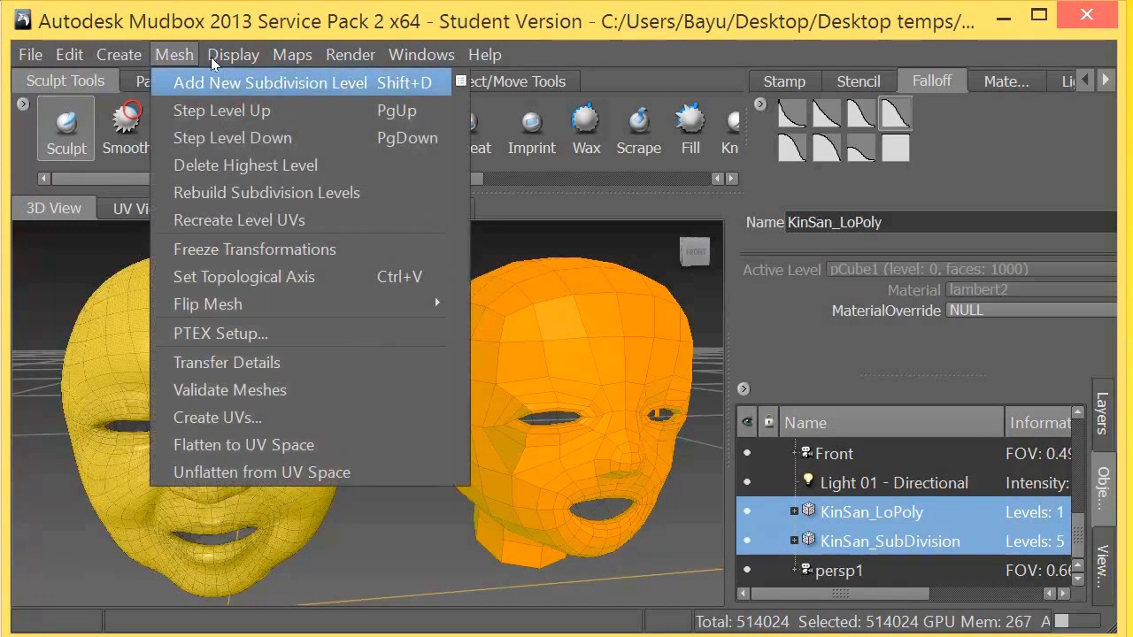
pyautogui.click(316, 18)
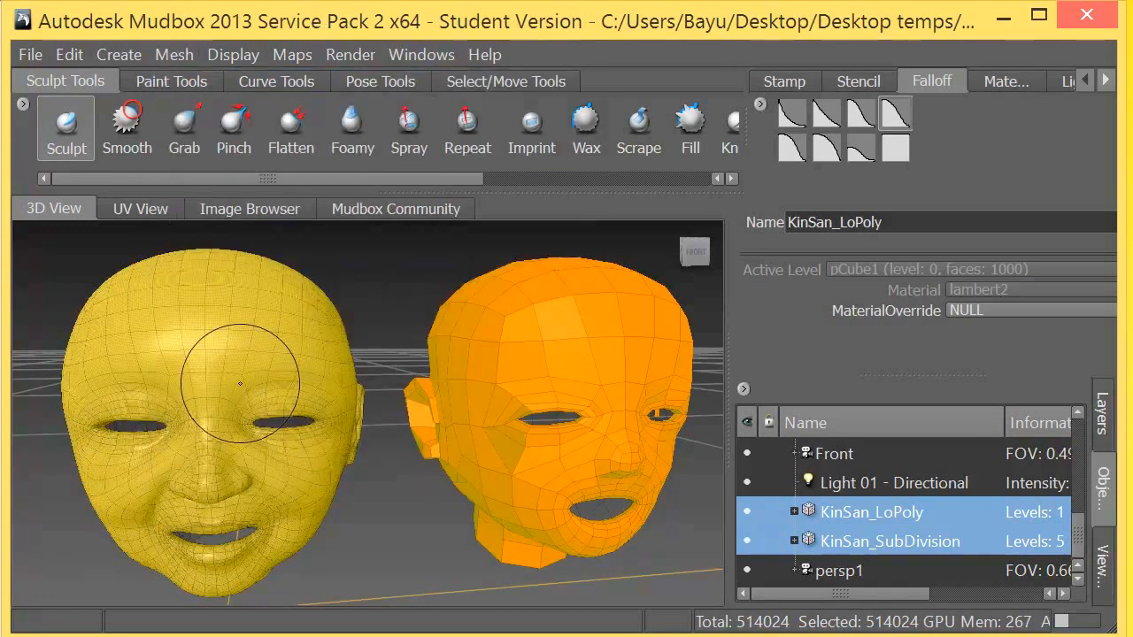
pyautogui.moveTo(233, 372); pyautogui.dragTo(121, 252, button='right')
pyautogui.moveTo(522, 358); pyautogui.dragTo(308, 248, button='right')
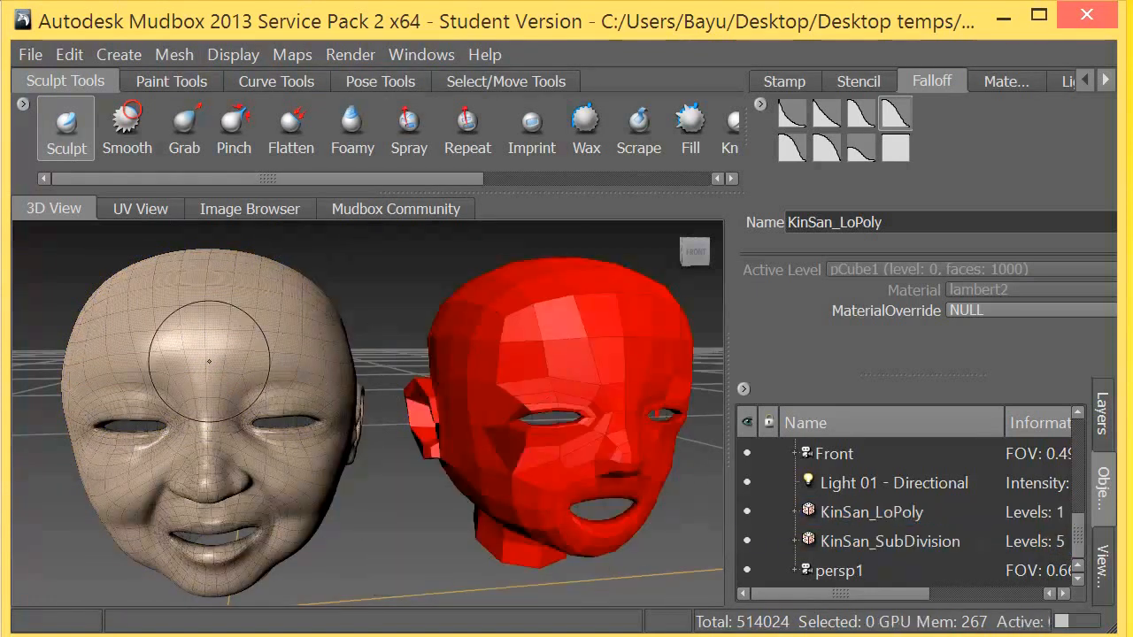
pyautogui.moveTo(209, 363); pyautogui.dragTo(207, 422, button='right')
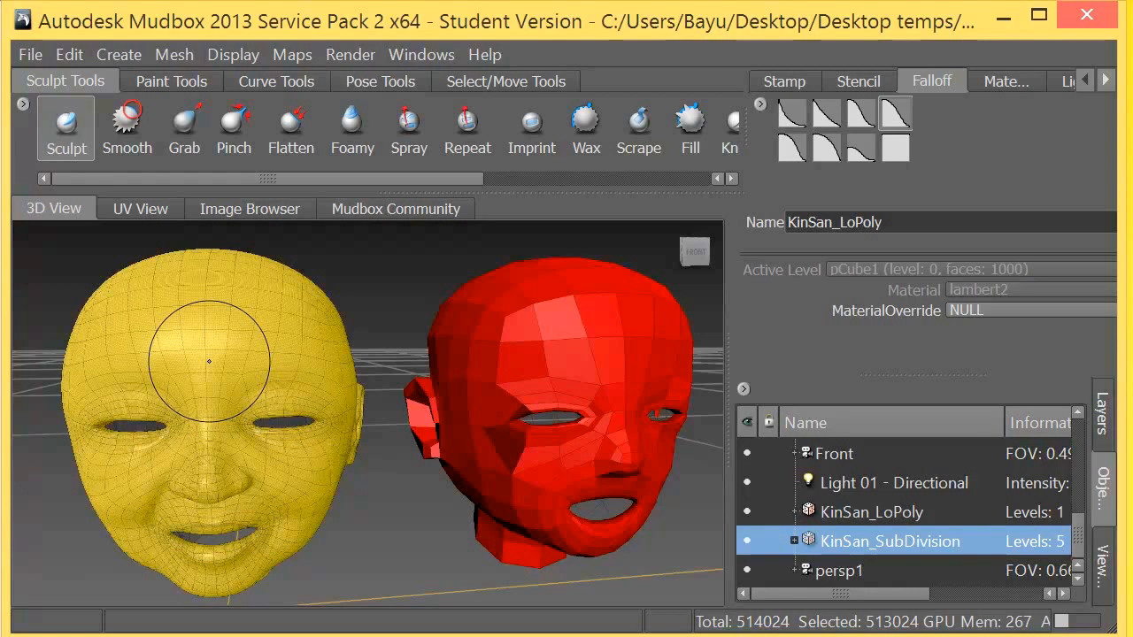
# - Step the KinSan_SubDivision head down to level 3 and back up to its highest subdivision level
pyautogui.press('pageup')
pyautogui.press('pagedown')
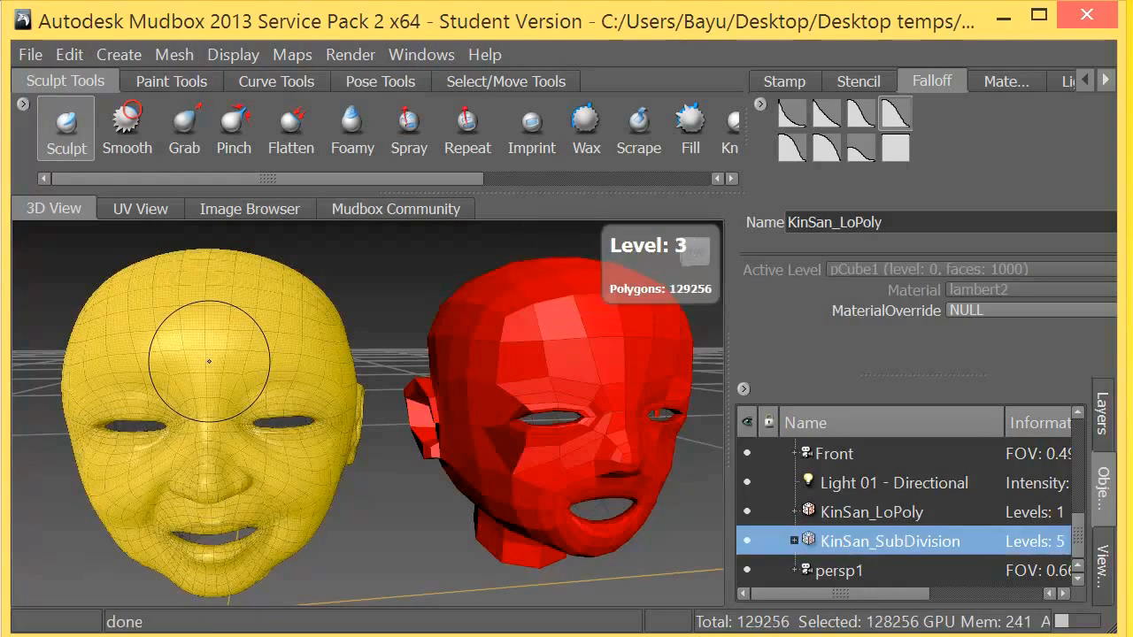
pyautogui.press('pageup')
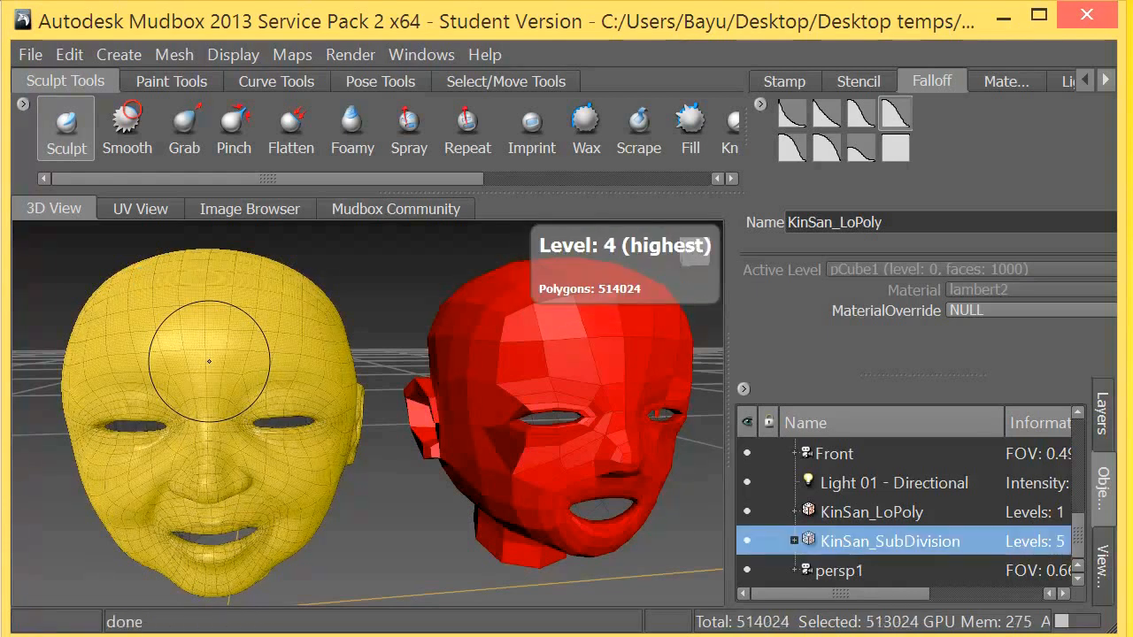
pyautogui.press('pageup')
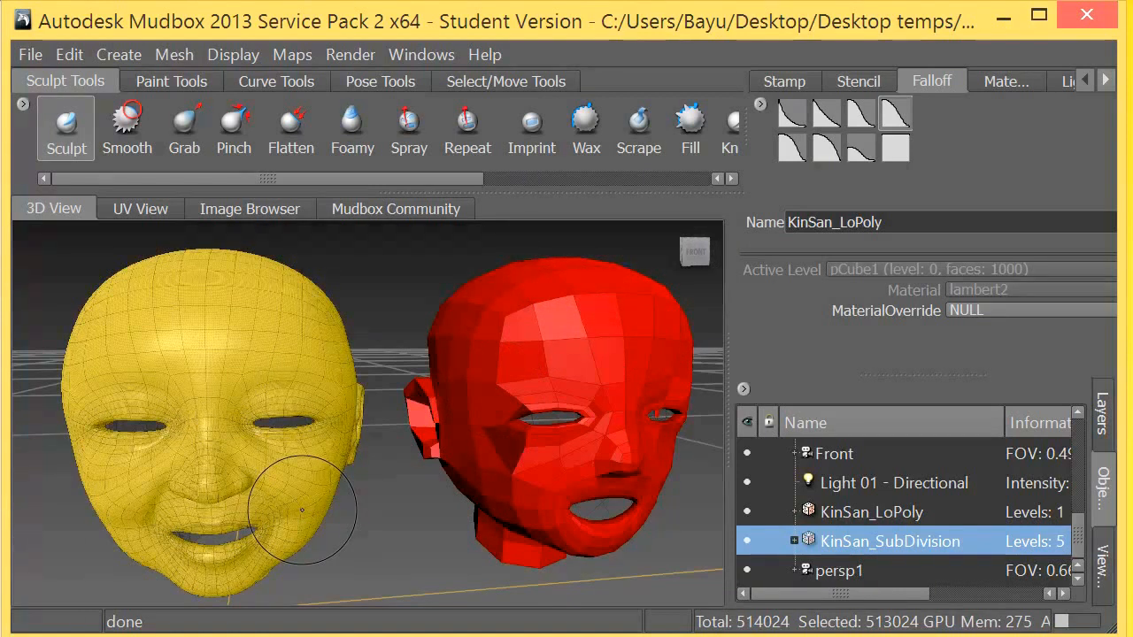
pyautogui.press('pageup')
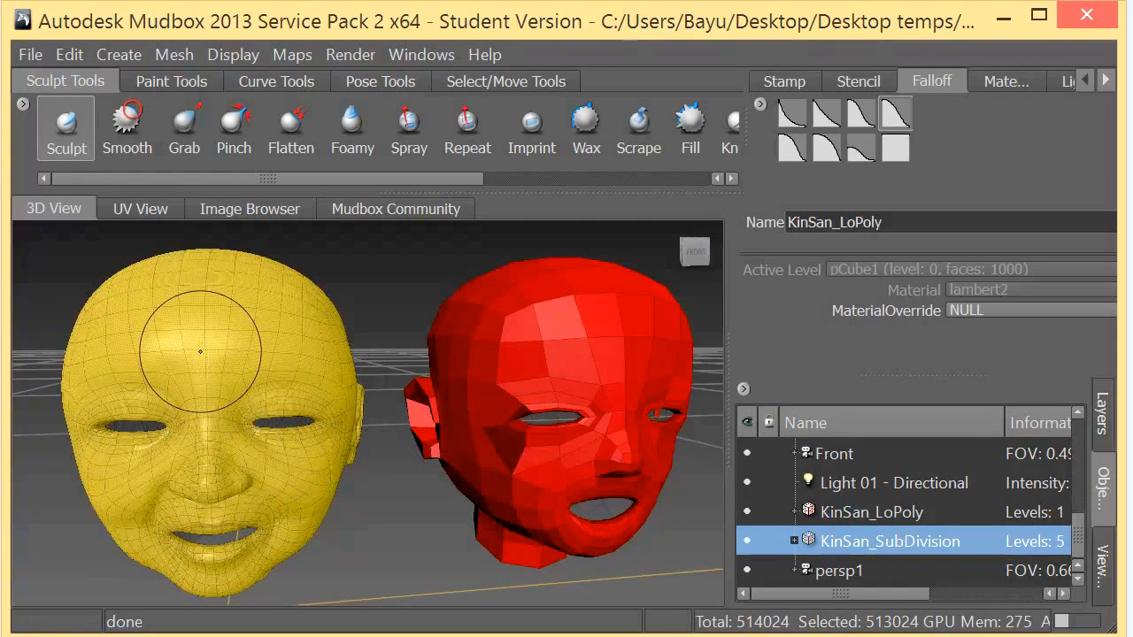
pyautogui.click(31, 54)
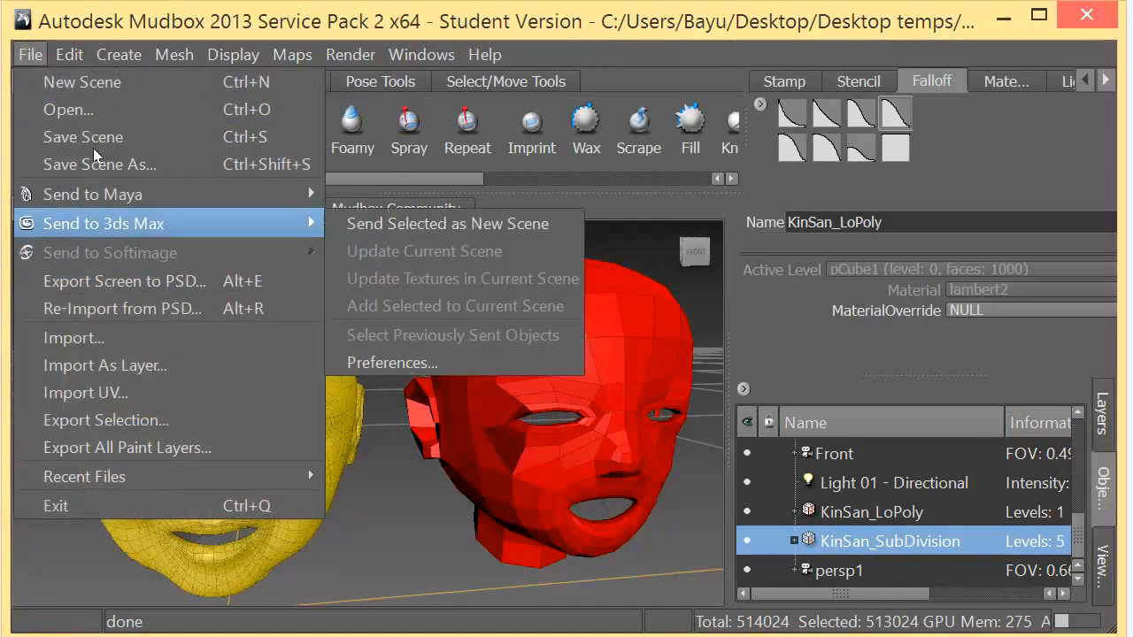
pyautogui.moveTo(138, 194)
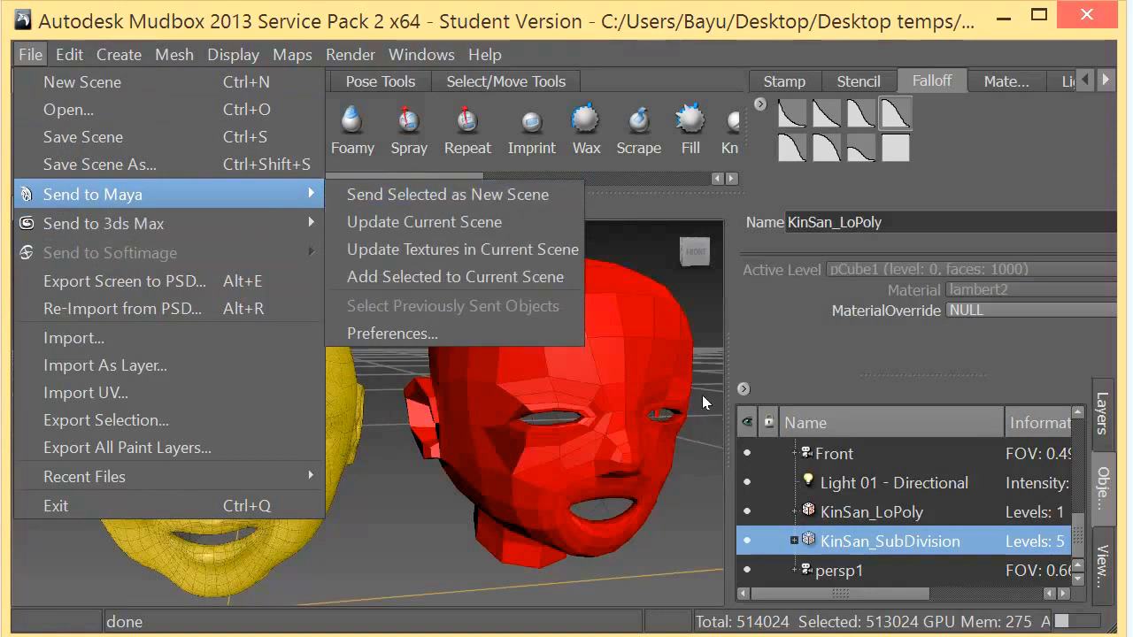
pyautogui.click(453, 18)
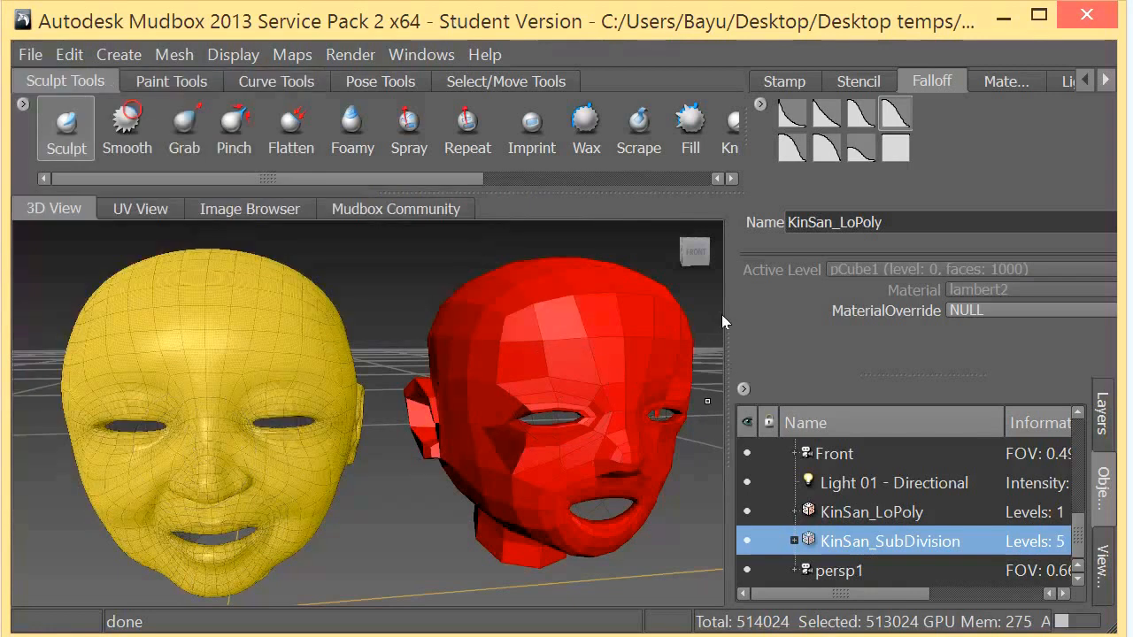
# - Display the sculpt layers and leave only the KinSan_LoPoly head selected
pyautogui.click(1102, 414)
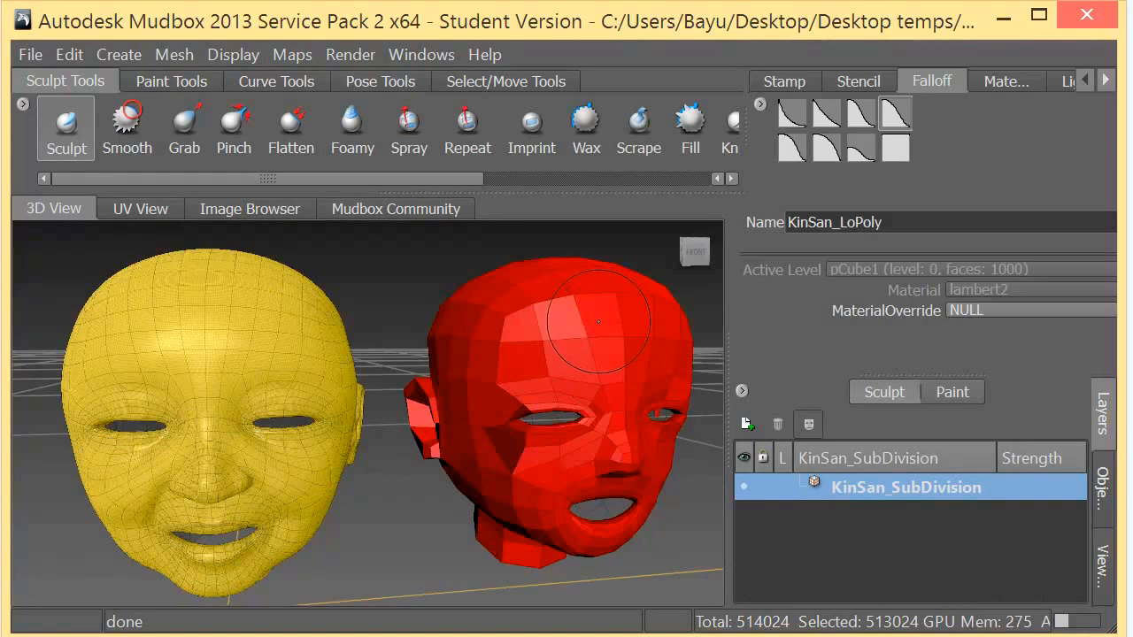
pyautogui.rightClick(561, 363)
pyautogui.click(562, 428)
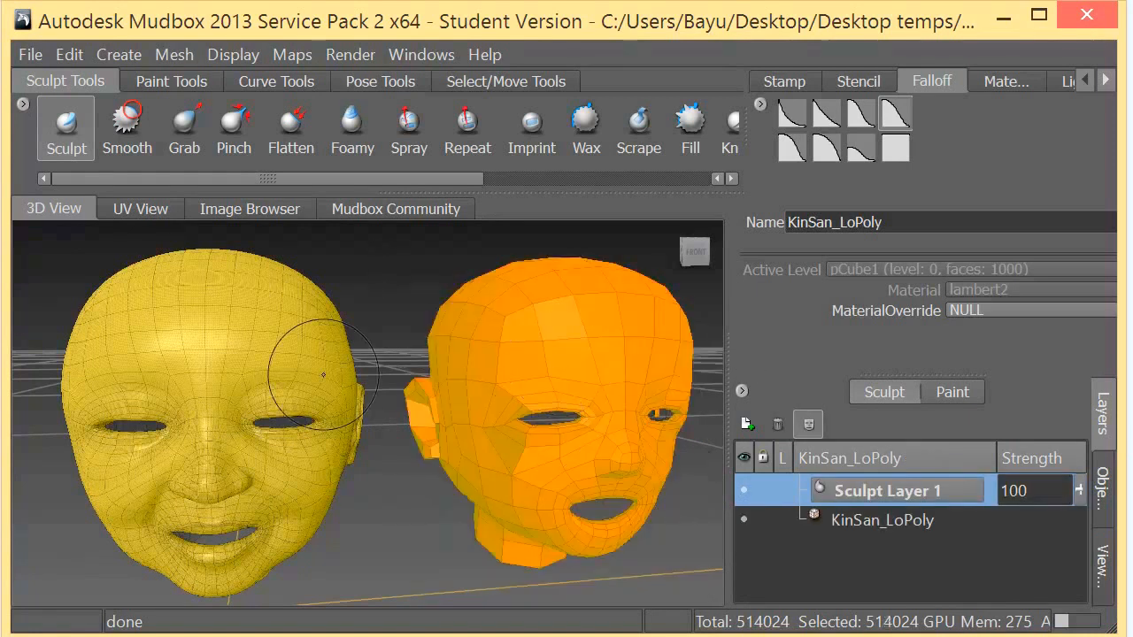
pyautogui.rightClick(301, 360)
pyautogui.click(196, 359)
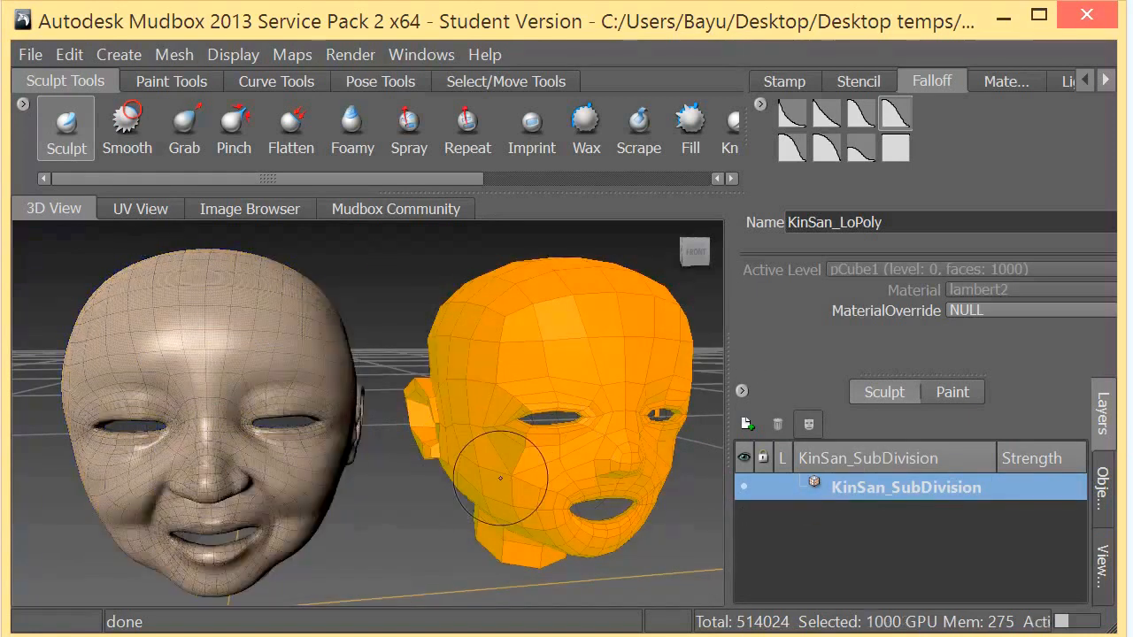
pyautogui.rightClick(556, 323)
pyautogui.click(564, 387)
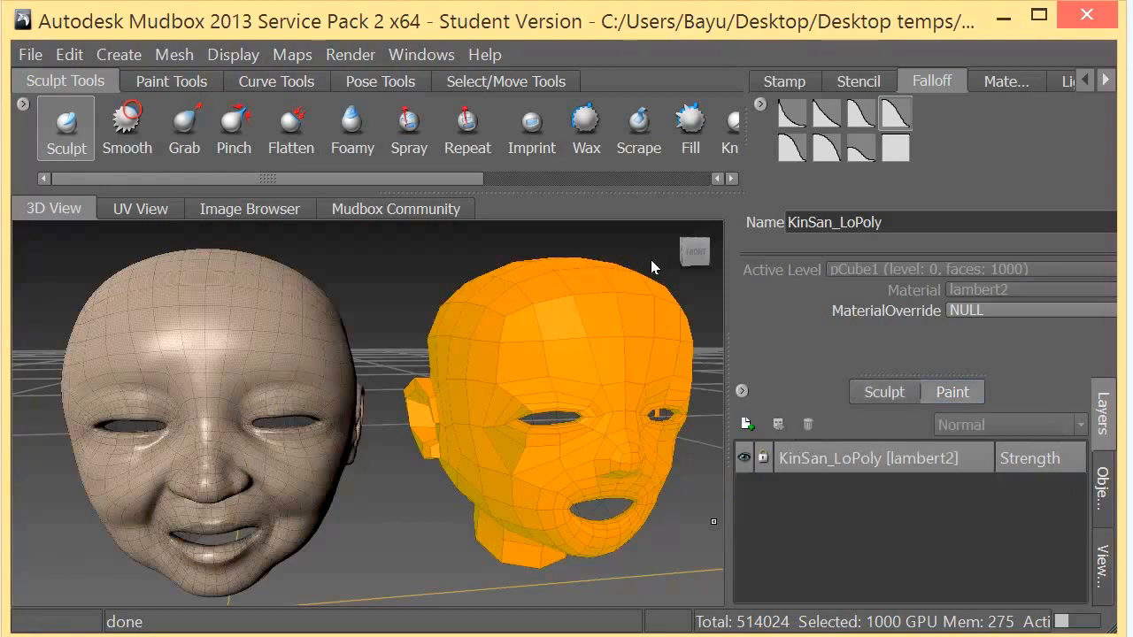
pyautogui.click(888, 390)
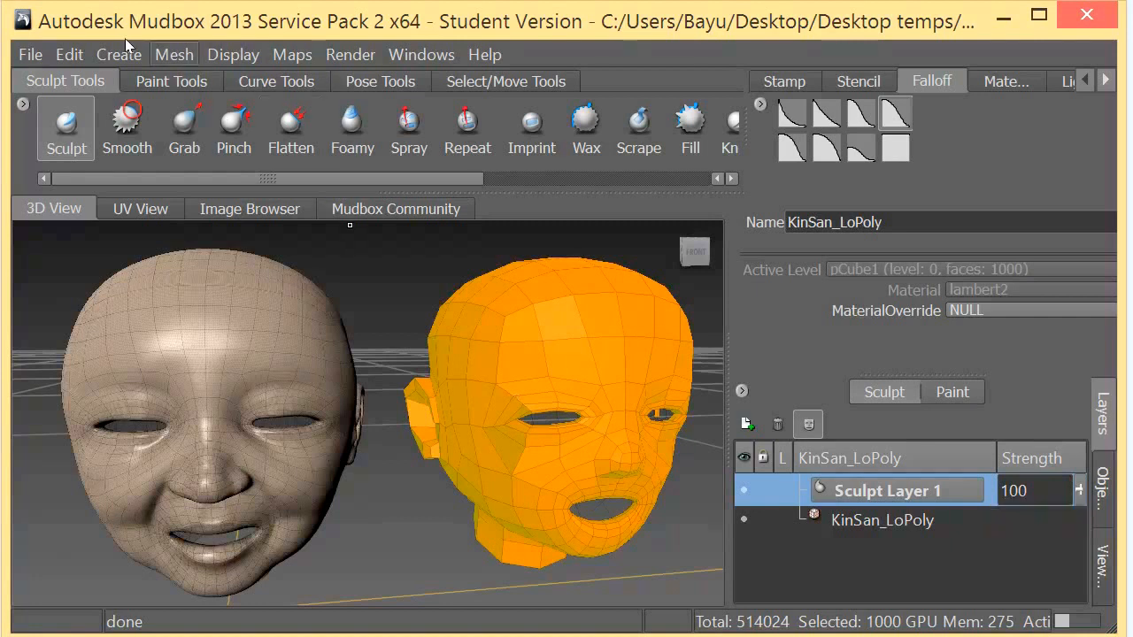
# - Add four new subdivision levels to the KinSan_LoPoly head, up to level 4
pyautogui.click(174, 54)
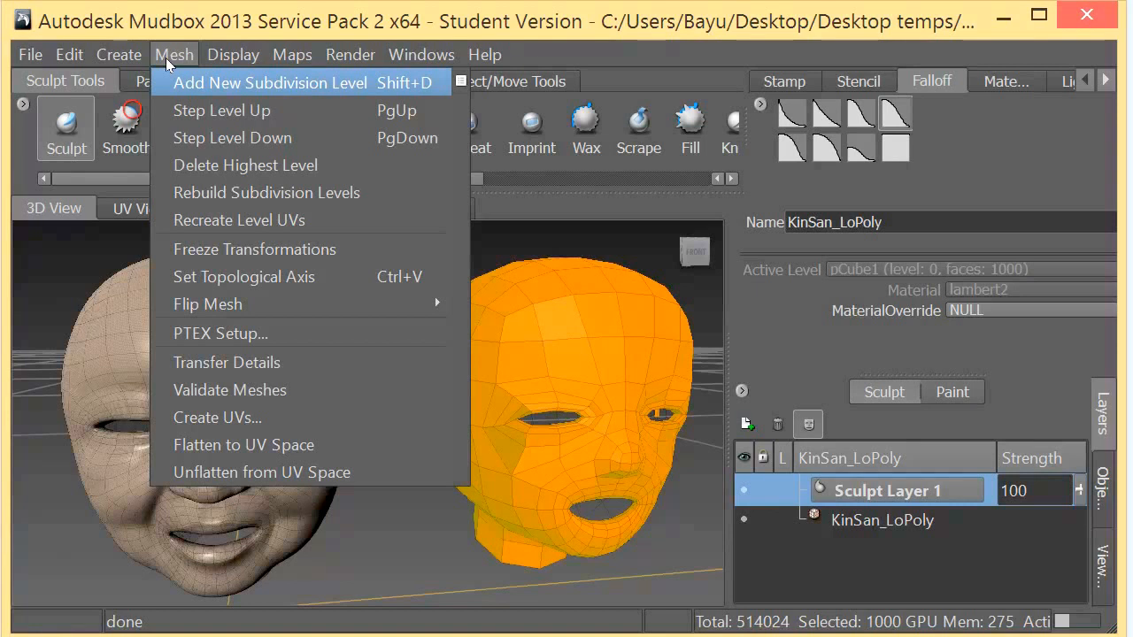
pyautogui.press('Return')
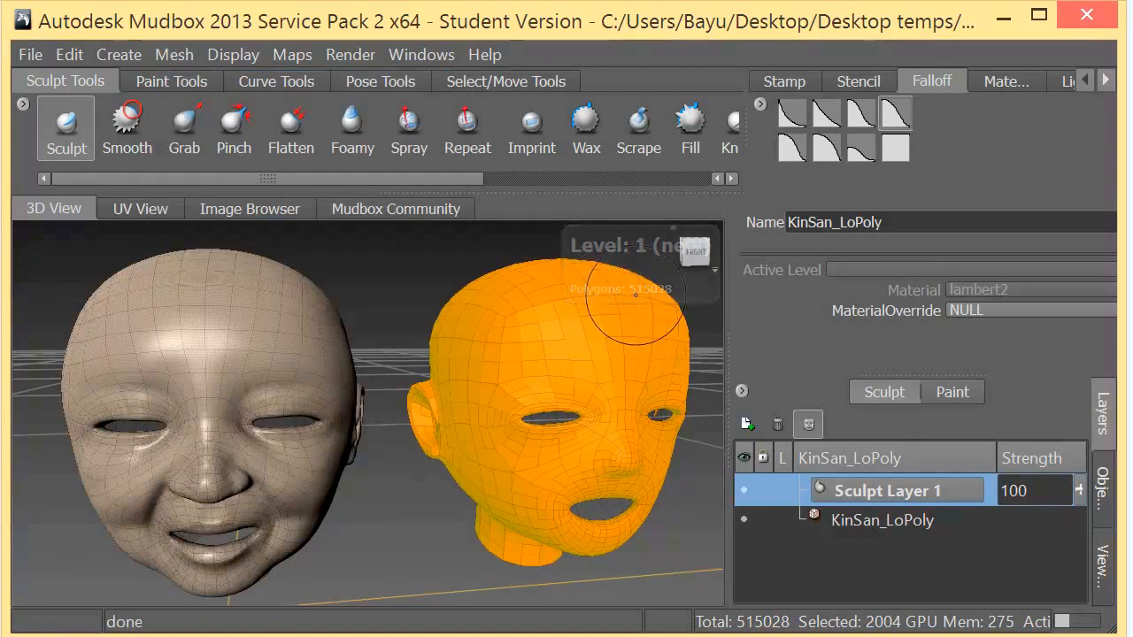
pyautogui.click(174, 54)
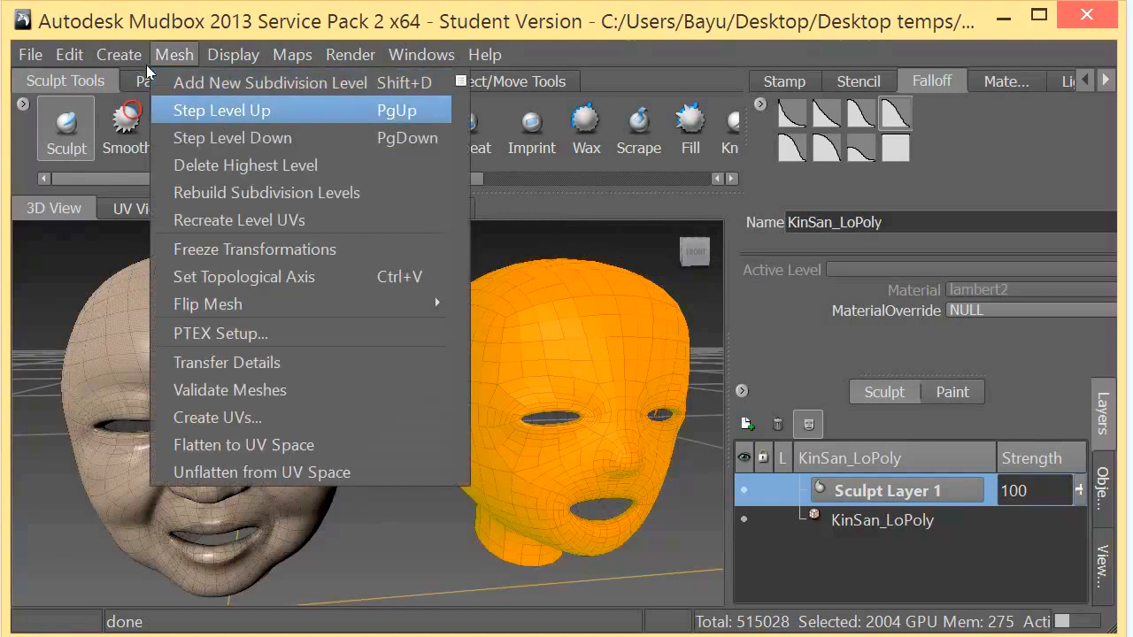
pyautogui.click(177, 78)
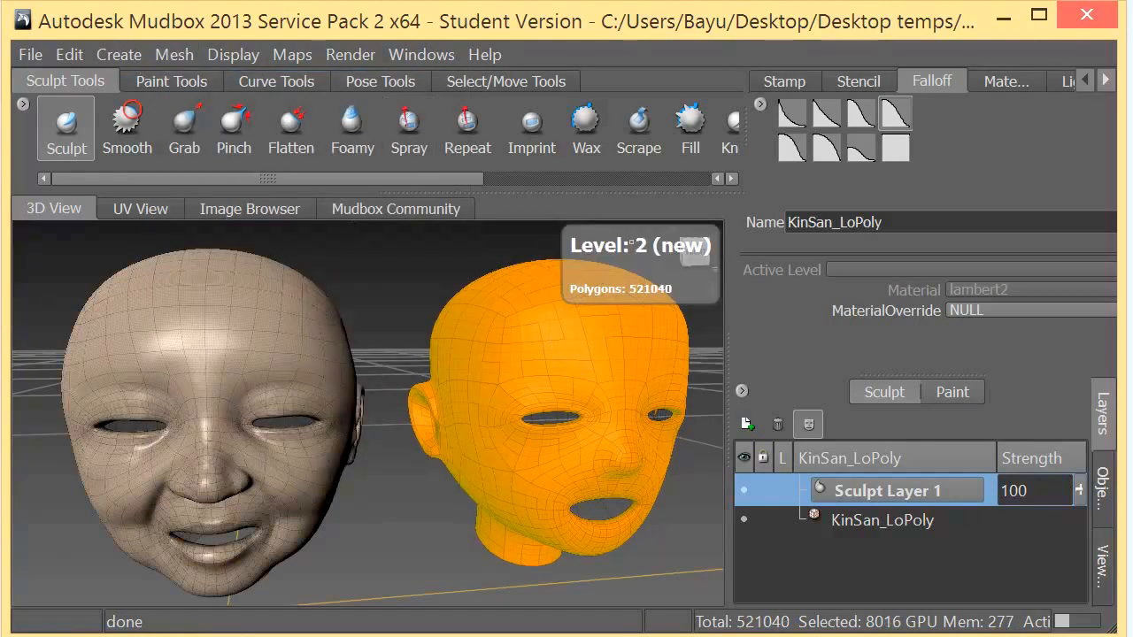
pyautogui.click(175, 54)
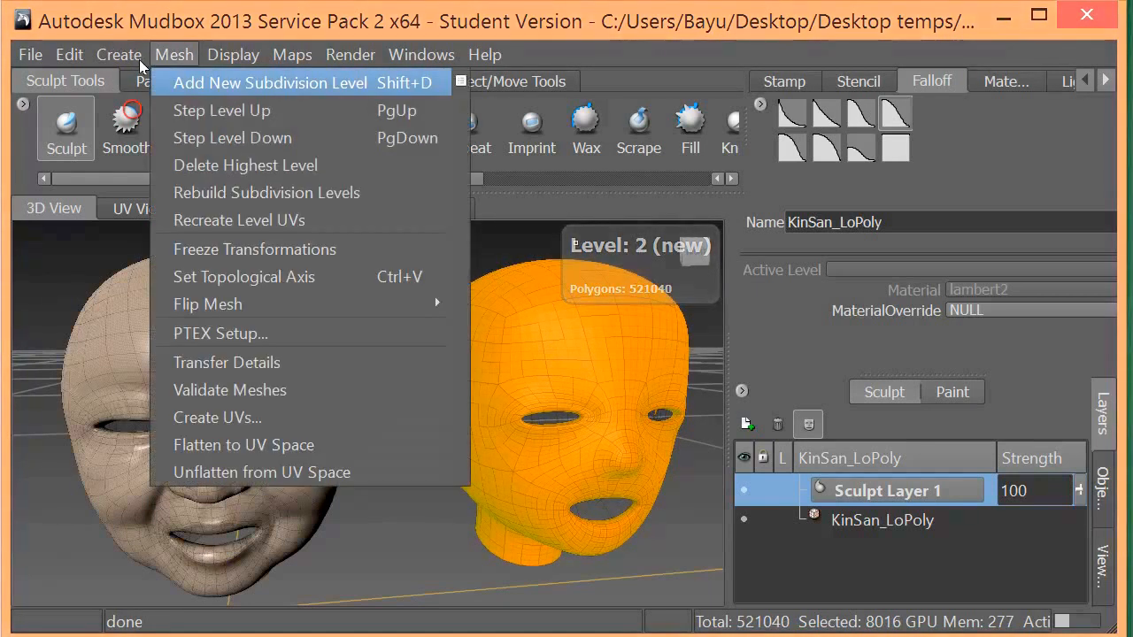
pyautogui.click(177, 78)
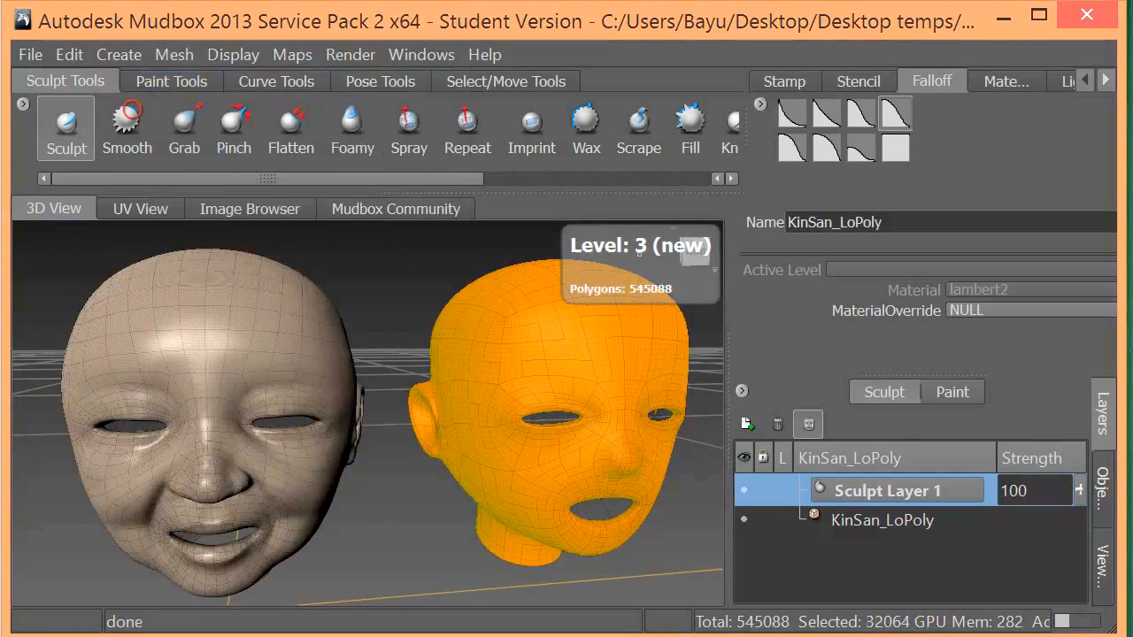
pyautogui.click(173, 55)
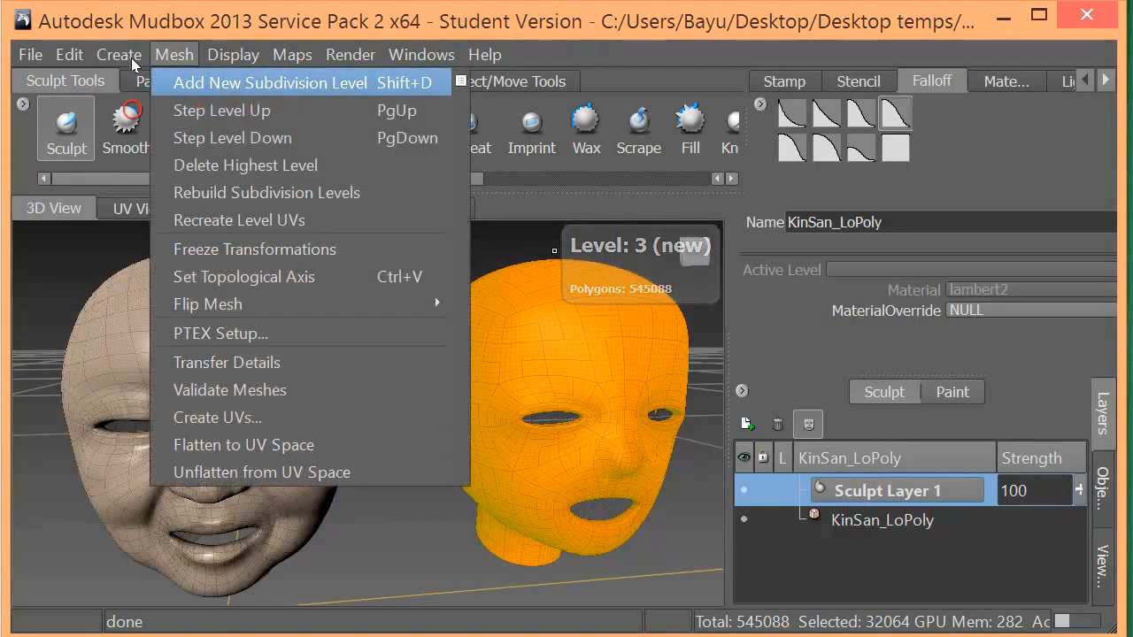
pyautogui.click(197, 83)
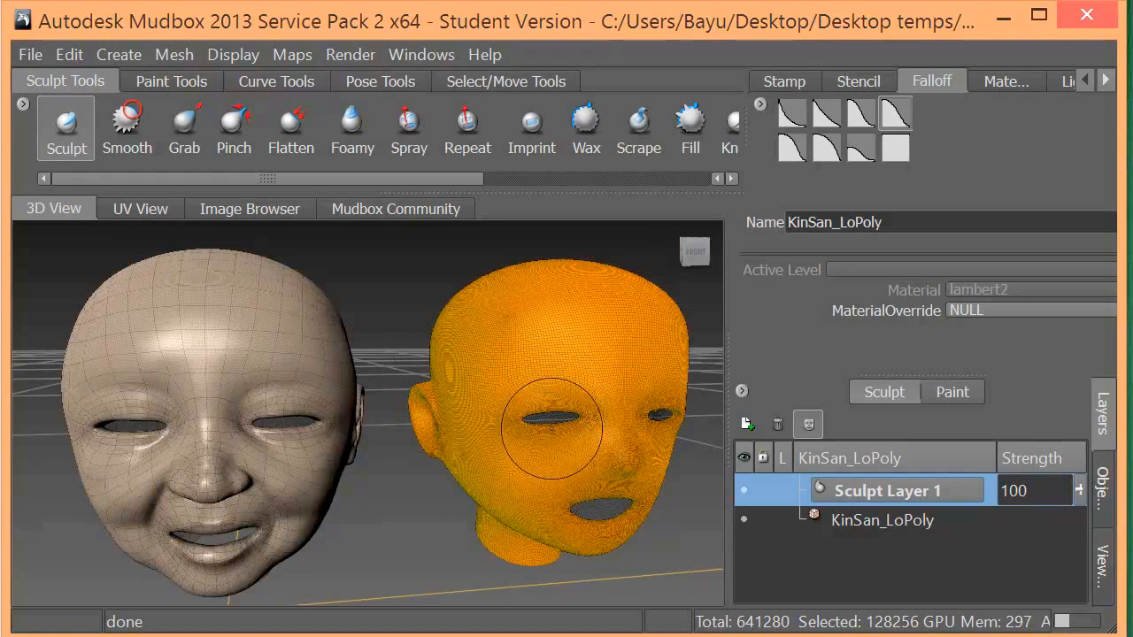
# - Inspect the subdivided KinSan_LoPoly head up close and check its layout in the UV view
pyautogui.keyDown('alt'); pyautogui.moveTo(537, 467); pyautogui.dragTo(385, 481); pyautogui.keyUp('alt')
pyautogui.keyDown('alt'); pyautogui.moveTo(385, 483); pyautogui.dragTo(389, 493, button='right'); pyautogui.keyUp('alt')
pyautogui.moveTo(327, 486)
pyautogui.keyDown('alt'); pyautogui.mouseDown()
pyautogui.moveTo(395, 477)
pyautogui.moveTo(460, 491)
pyautogui.moveTo(380, 417)
pyautogui.mouseUp(); pyautogui.keyUp('alt')
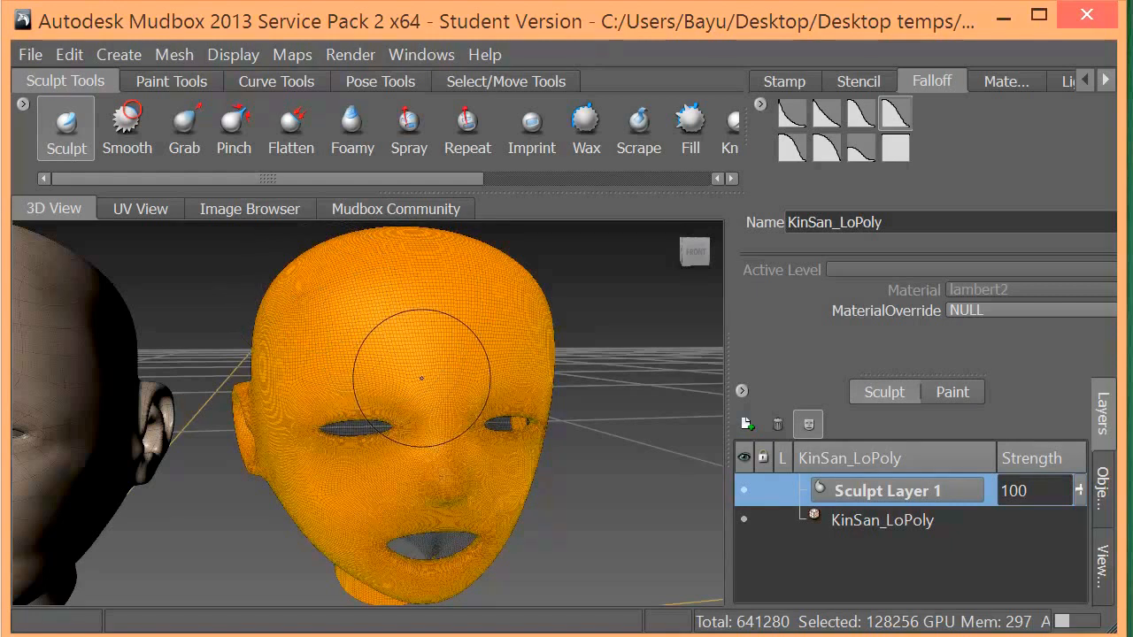
pyautogui.click(173, 55)
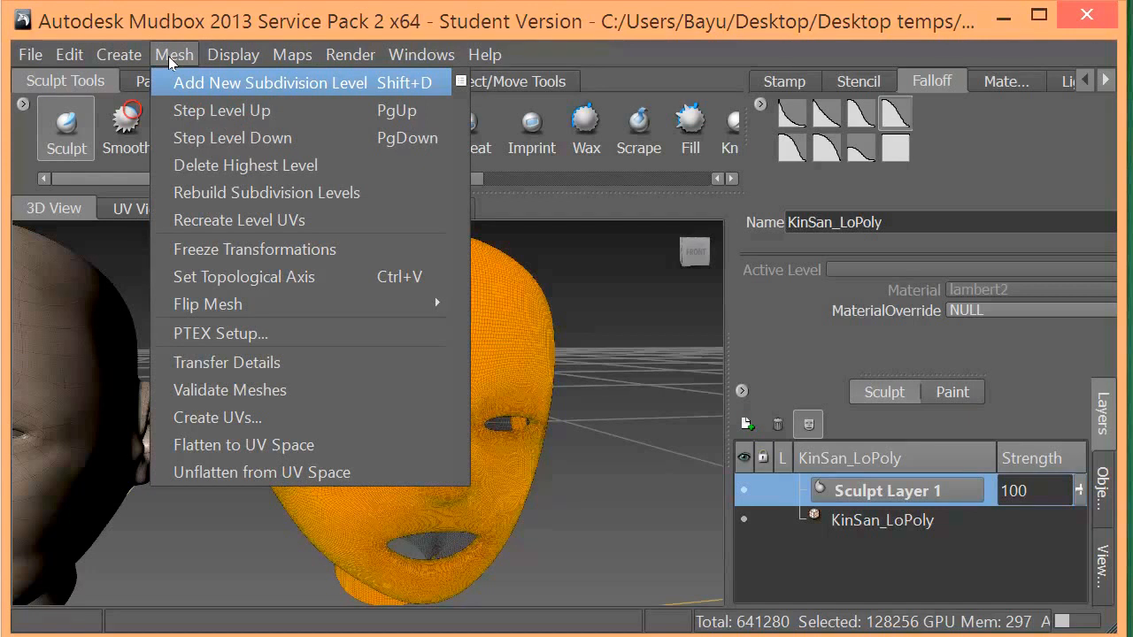
pyautogui.click(400, 13)
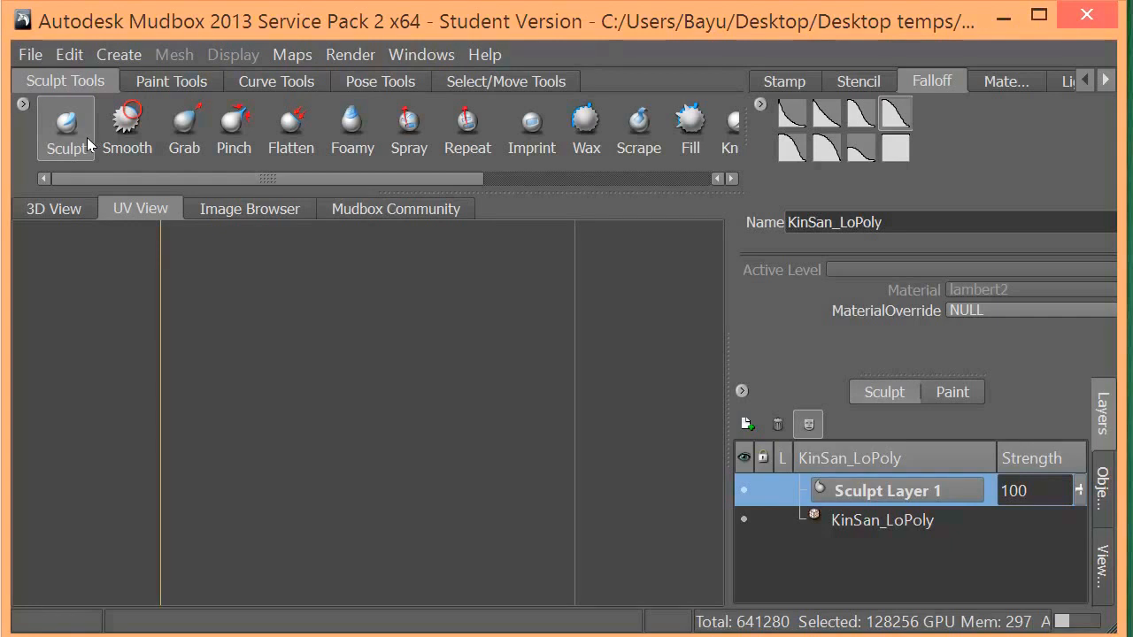
pyautogui.click(45, 212)
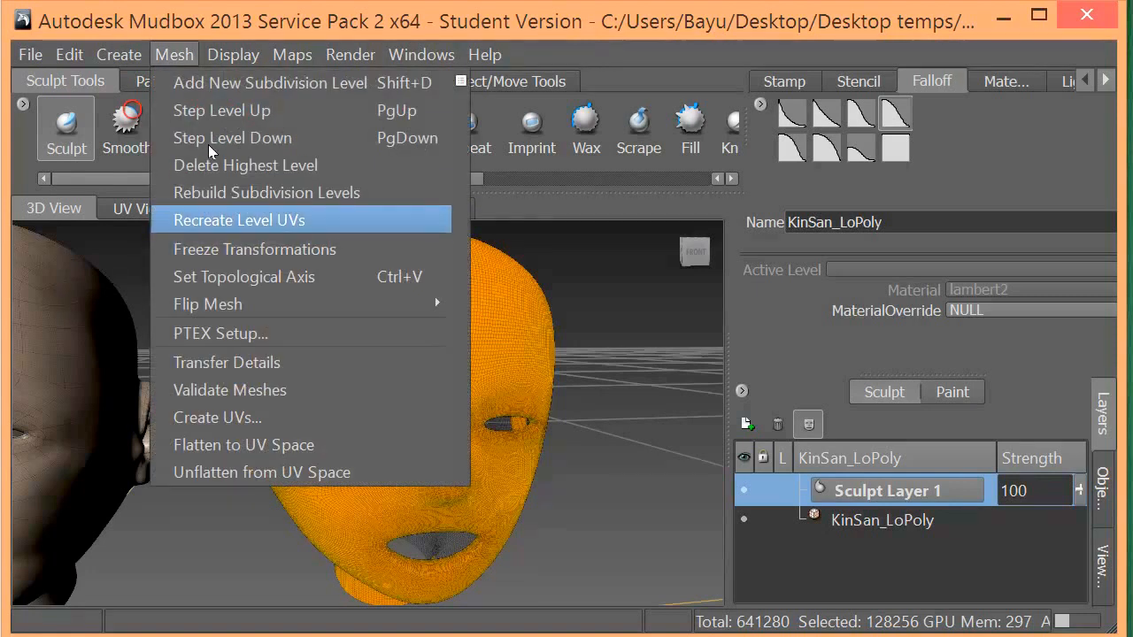
# - Recreate the level UVs of the KinSan_LoPoly head and view its UV layout
pyautogui.click(239, 220)
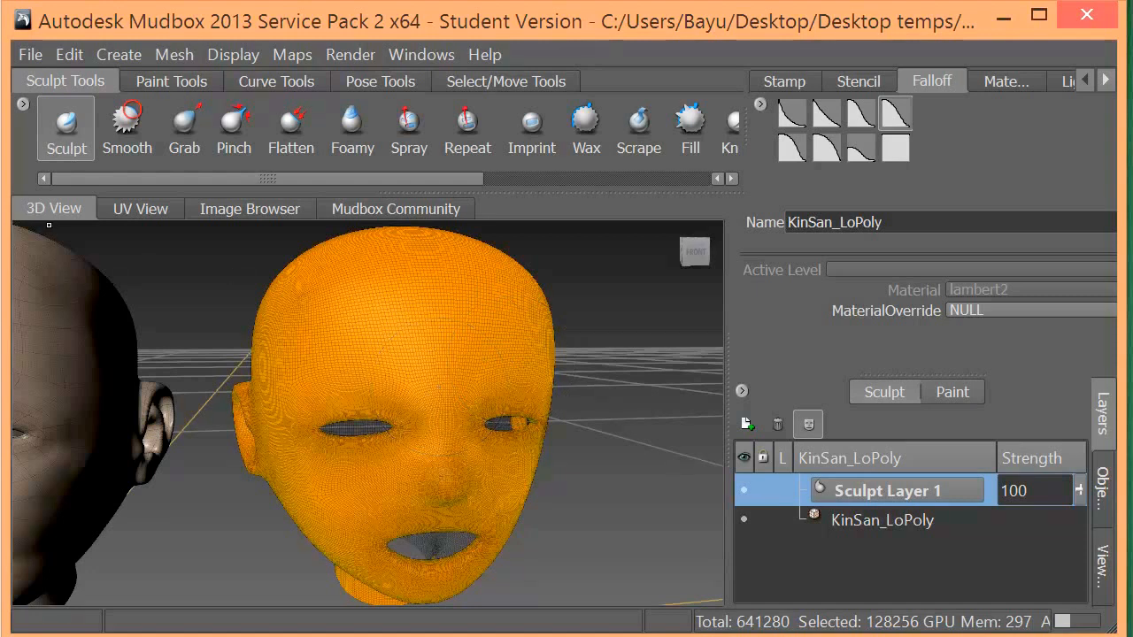
pyautogui.click(139, 209)
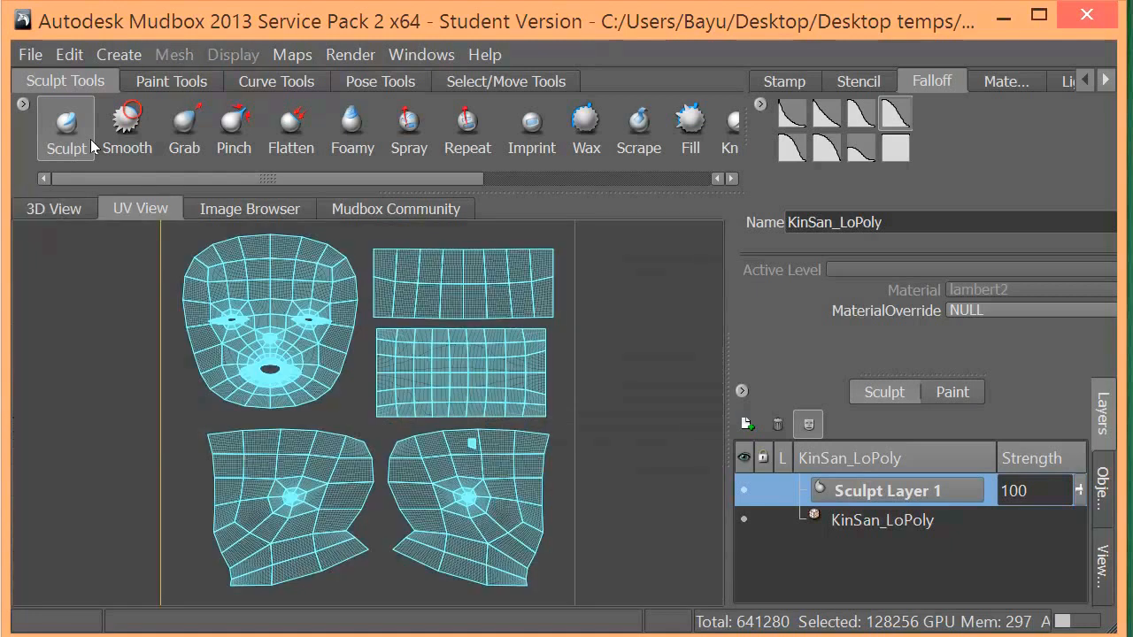
pyautogui.scroll(5, 239, 292)
pyautogui.scroll(-4, 239, 292)
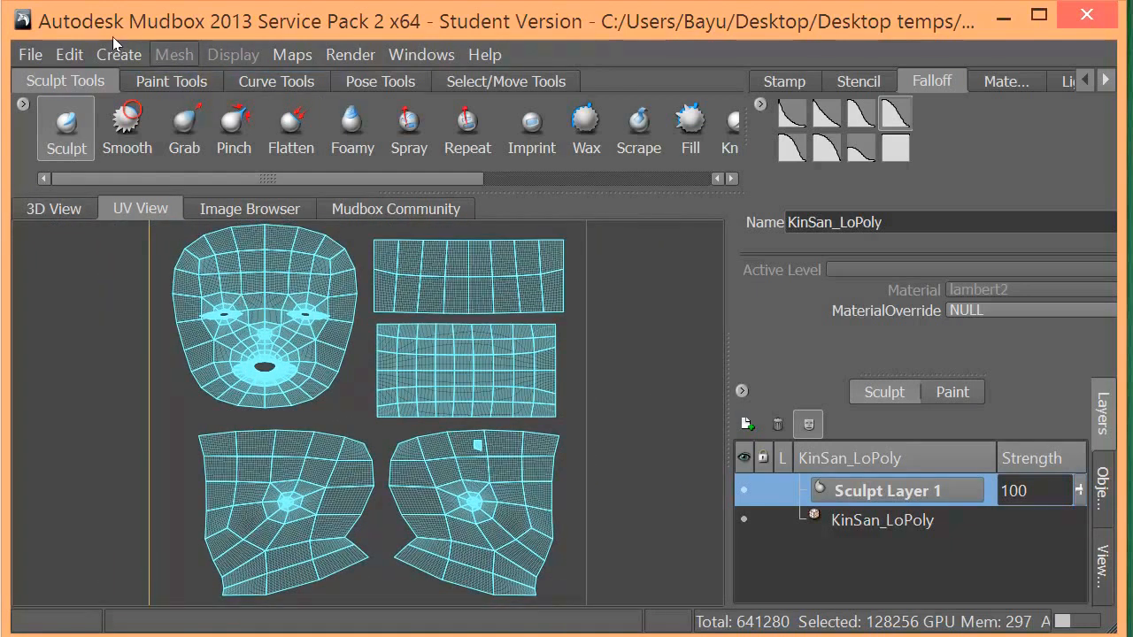
# - Return to the 3D view and deform the KinSan_LoPoly head's face with the Sculpt brush on Sculpt Layer 1
pyautogui.click(54, 208)
pyautogui.click(170, 54)
pyautogui.click(170, 54)
pyautogui.click(173, 54)
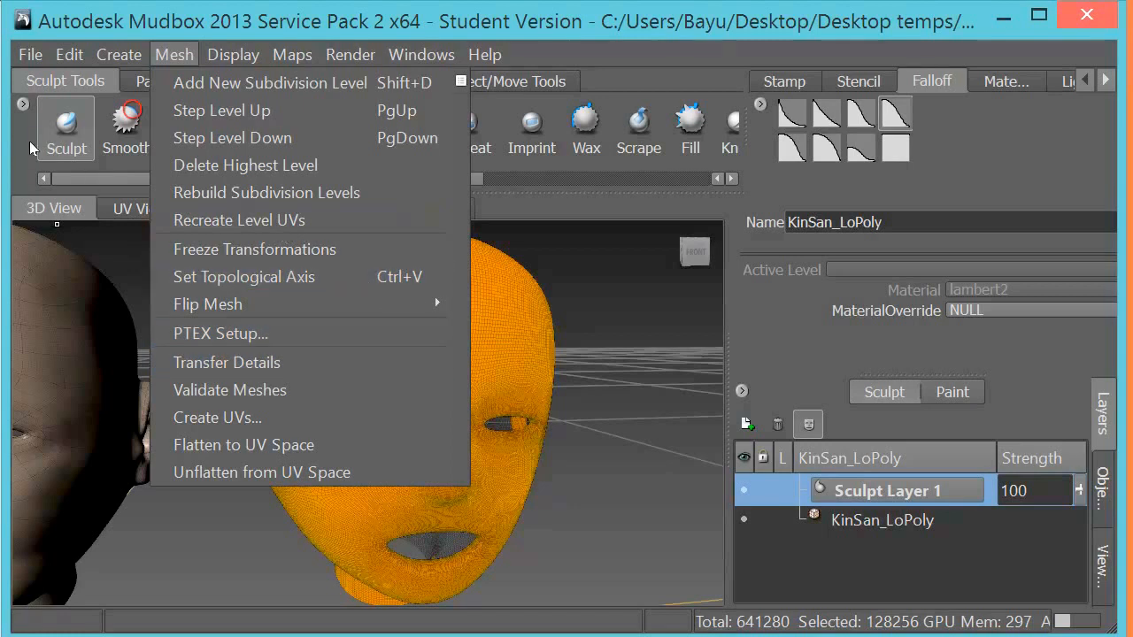
pyautogui.click(50, 130)
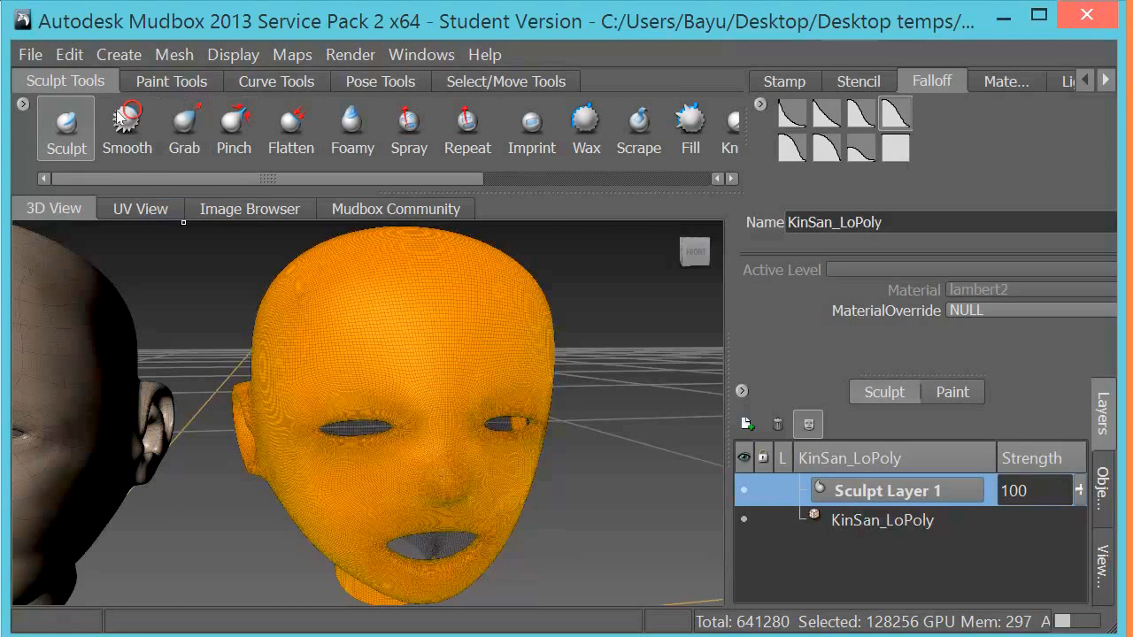
pyautogui.moveTo(410, 352)
pyautogui.mouseDown()
pyautogui.moveTo(379, 377)
pyautogui.moveTo(460, 431)
pyautogui.moveTo(434, 544)
pyautogui.moveTo(332, 442)
pyautogui.moveTo(404, 335)
pyautogui.mouseUp()
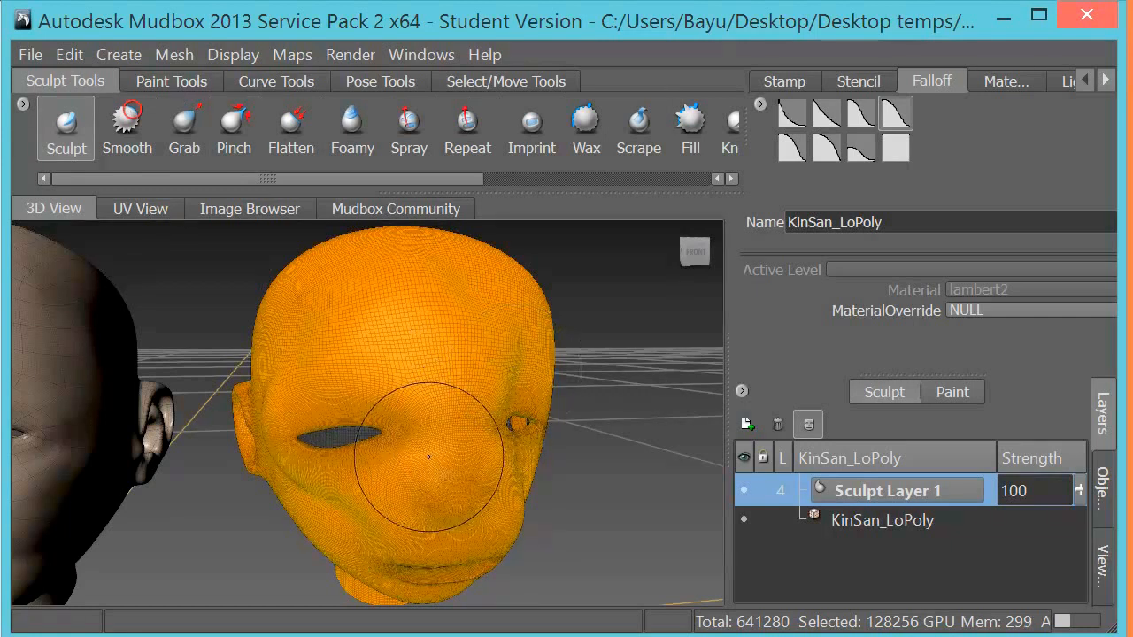
pyautogui.scroll(-2, 397, 463)
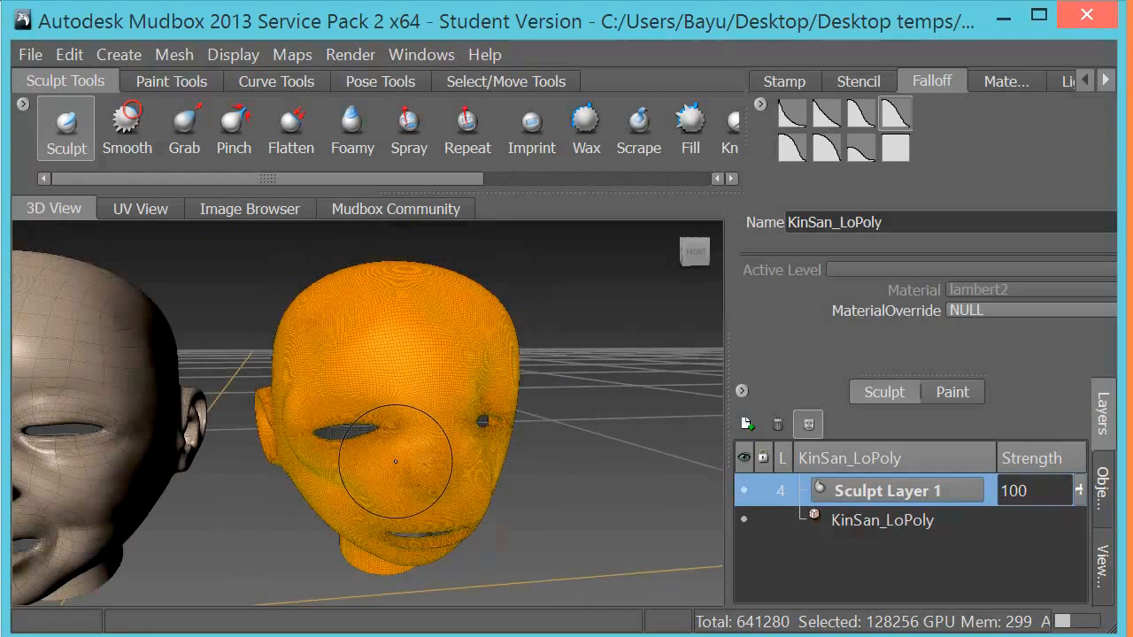
# - Undo the last Sculpt brush deformation on the KinSan_LoPoly head's face
pyautogui.hotkey('ctrl', 'z')
pyautogui.moveTo(325, 483)
pyautogui.keyDown('alt'); pyautogui.mouseDown(button='middle')
pyautogui.moveTo(366, 481)
pyautogui.moveTo(435, 429)
pyautogui.mouseUp(button='middle'); pyautogui.keyUp('alt')
pyautogui.keyDown('alt'); pyautogui.moveTo(434, 428); pyautogui.dragTo(404, 487); pyautogui.keyUp('alt')
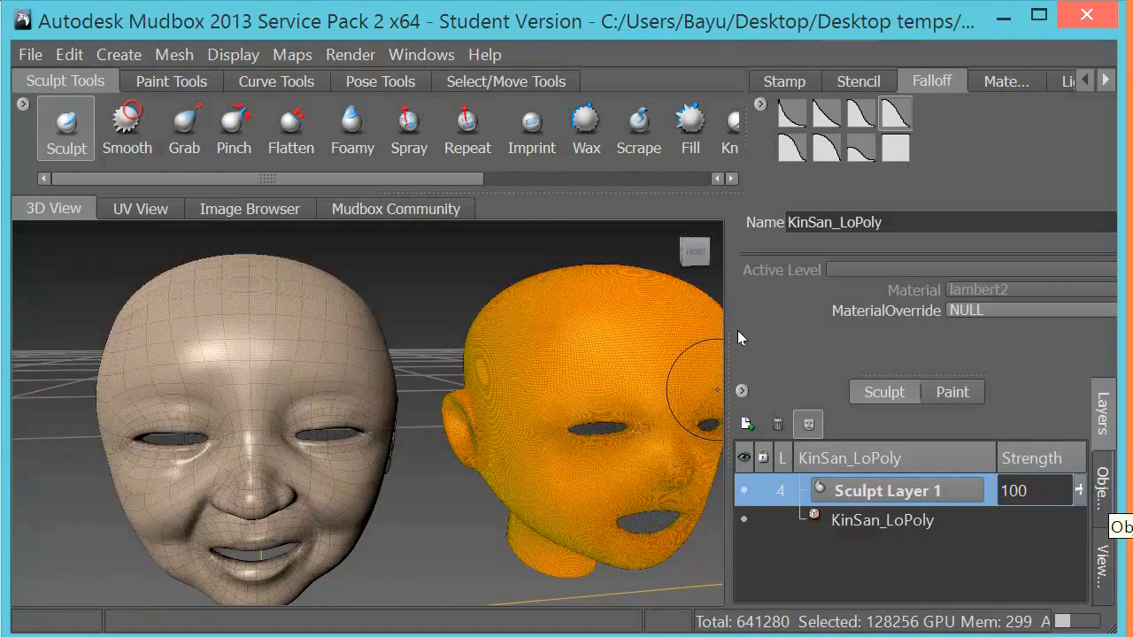
# - Select the KinSan_SubDivision head in the object list and check the available Send to Maya options
pyautogui.click(1103, 493)
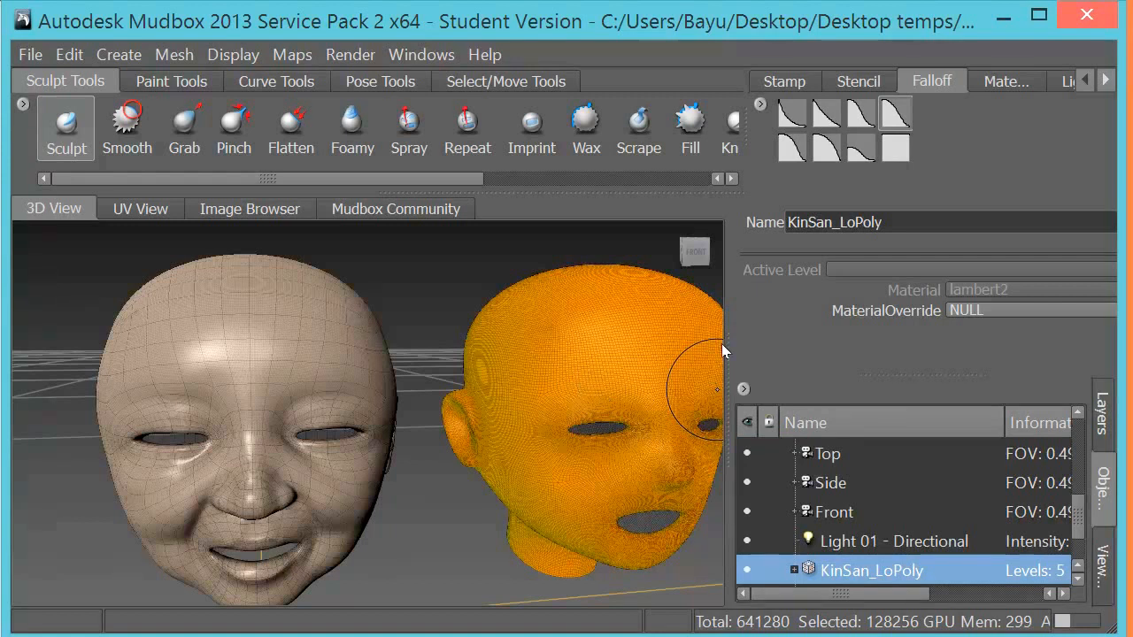
pyautogui.moveTo(1079, 516); pyautogui.dragTo(1078, 536)
pyautogui.click(858, 544)
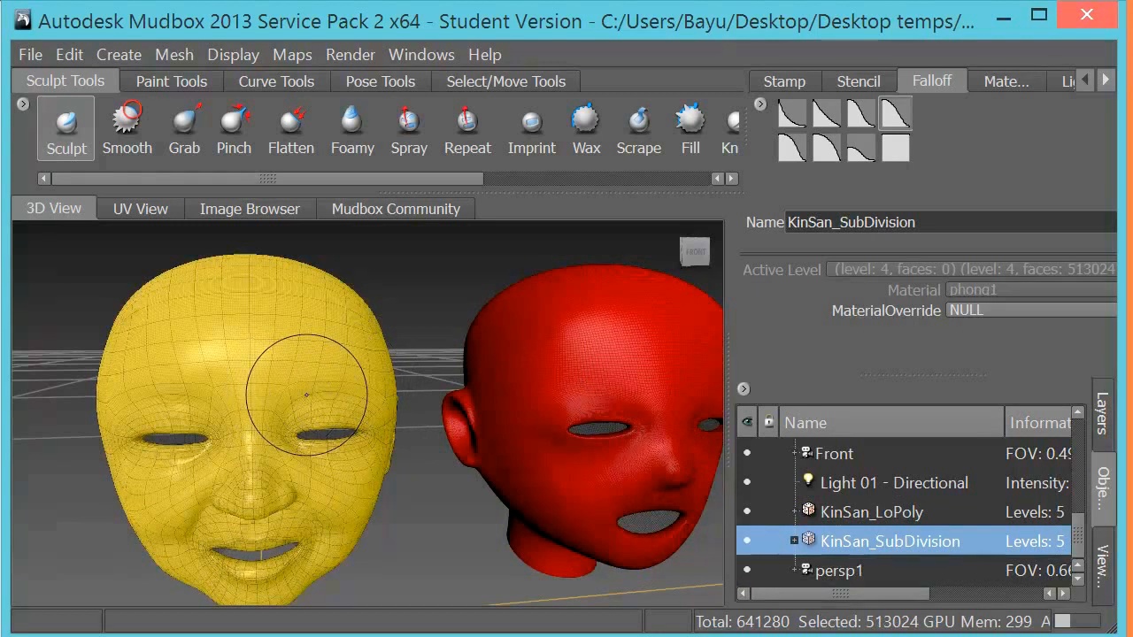
pyautogui.click(29, 51)
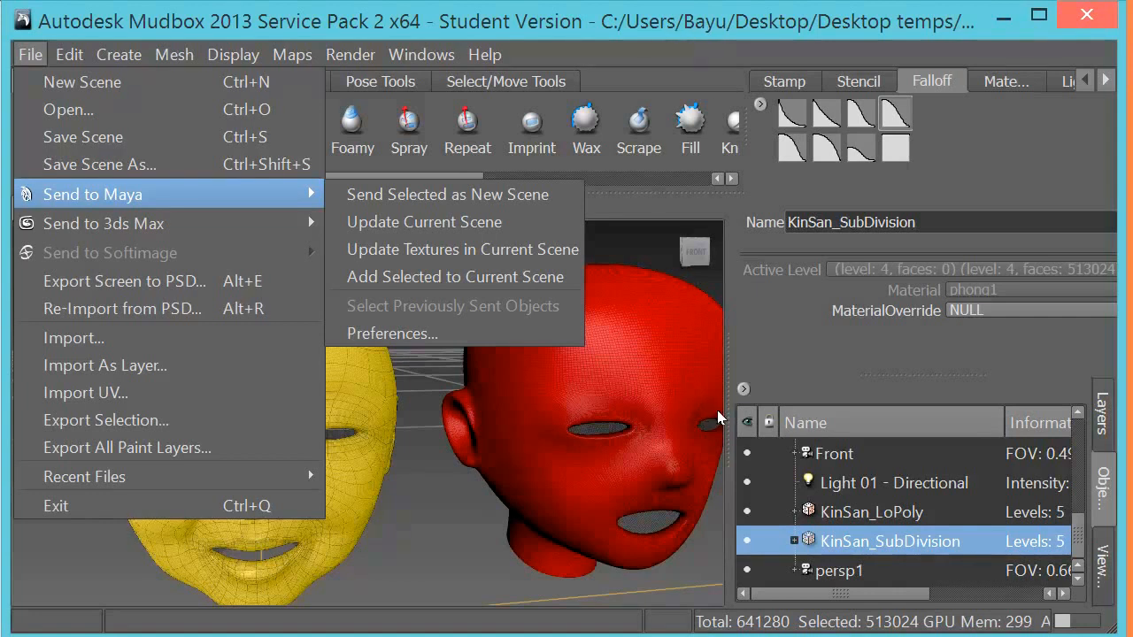
pyautogui.click(449, 24)
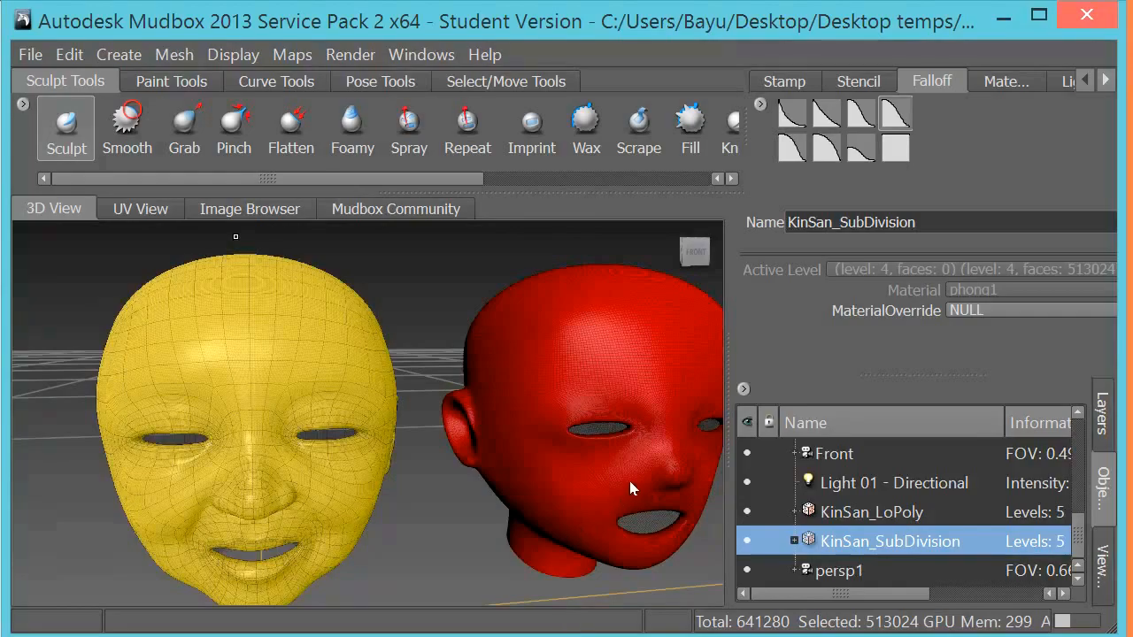
# - Switch to Maya to compare the low-poly head with the dense Mudbox head, and return to Mudbox
pyautogui.hotkey('alt', 'Tab')
pyautogui.keyDown('alt'); pyautogui.moveTo(453, 257); pyautogui.dragTo(452, 288); pyautogui.keyUp('alt')
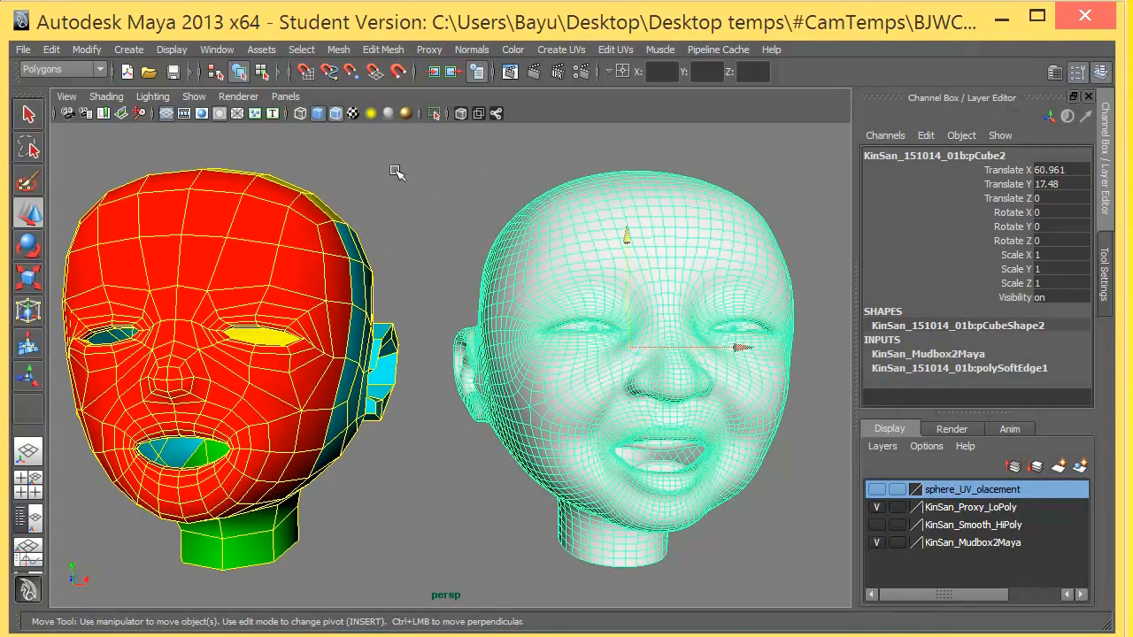
pyautogui.keyDown('alt'); pyautogui.moveTo(460, 292); pyautogui.dragTo(457, 303); pyautogui.keyUp('alt')
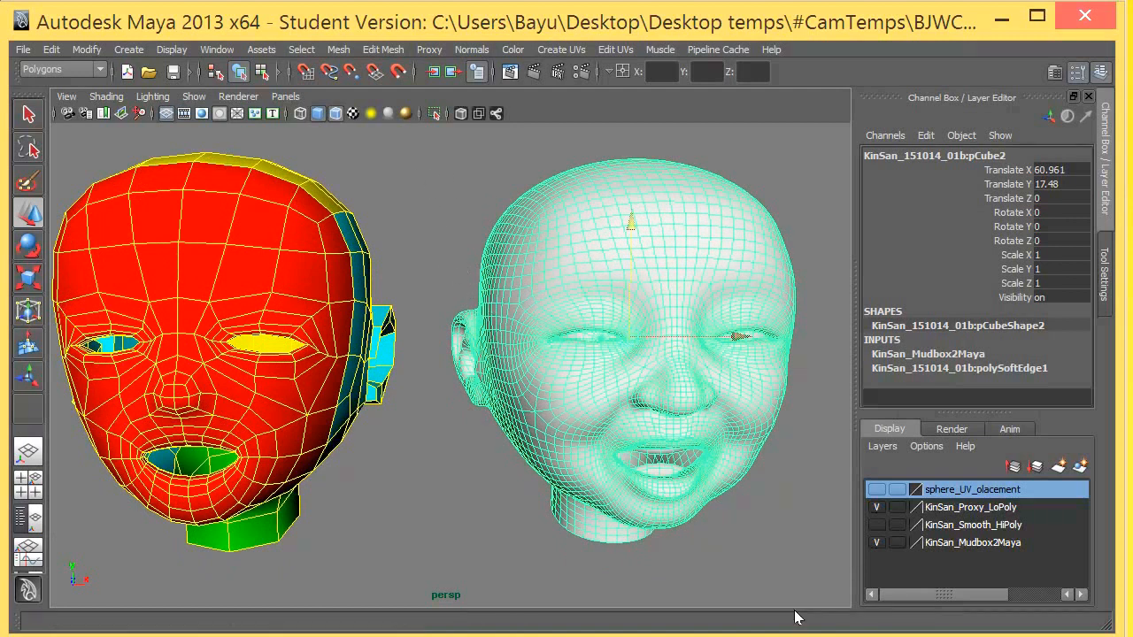
pyautogui.hotkey('alt', 'Tab')
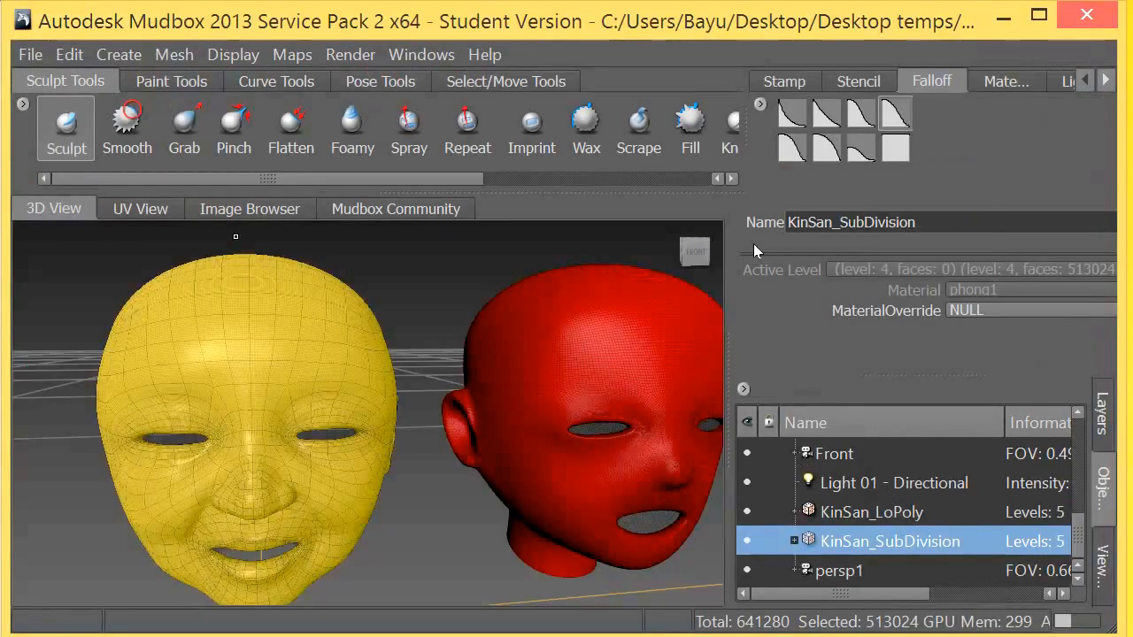
pyautogui.keyDown('alt'); pyautogui.moveTo(516, 504); pyautogui.dragTo(451, 493); pyautogui.keyUp('alt')
pyautogui.click(31, 54)
pyautogui.moveTo(121, 194)
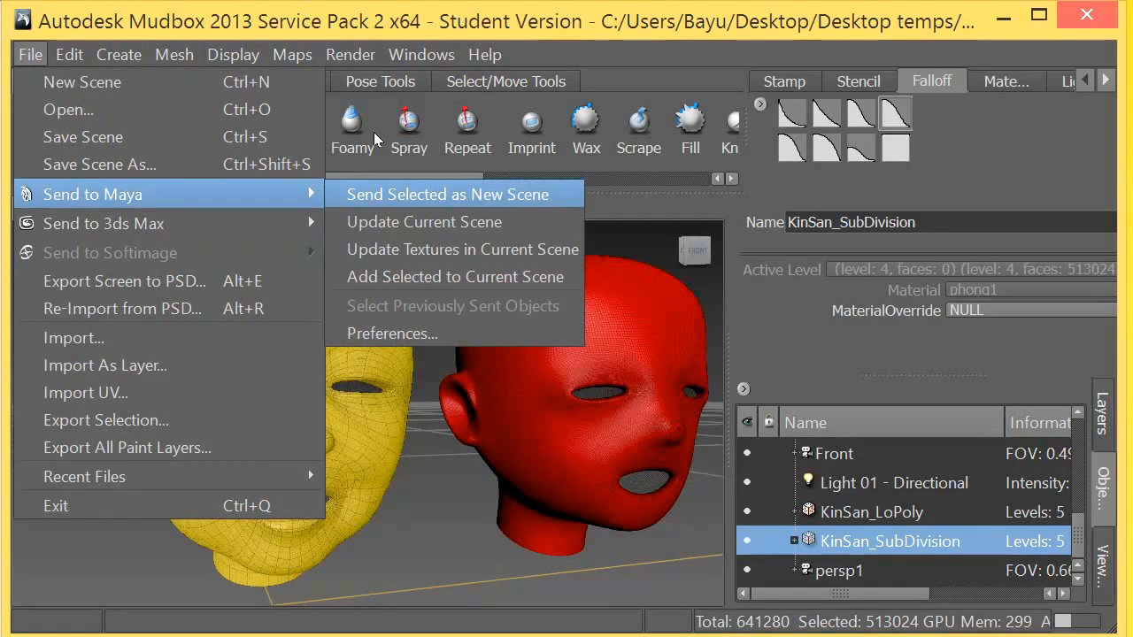
pyautogui.press('Return')
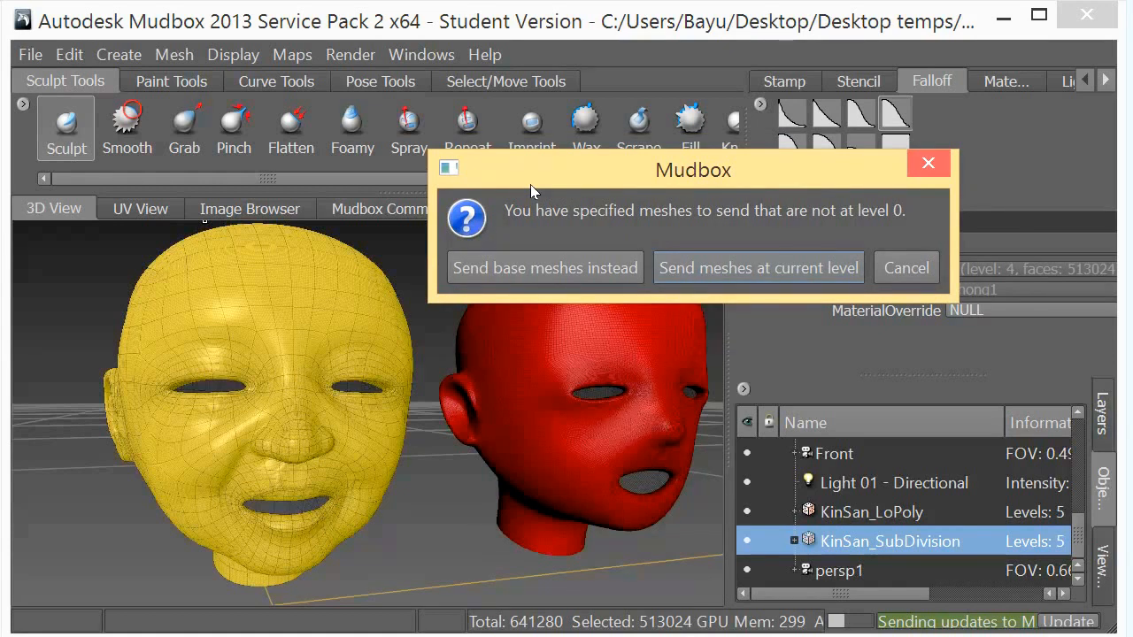
pyautogui.press('Tab')
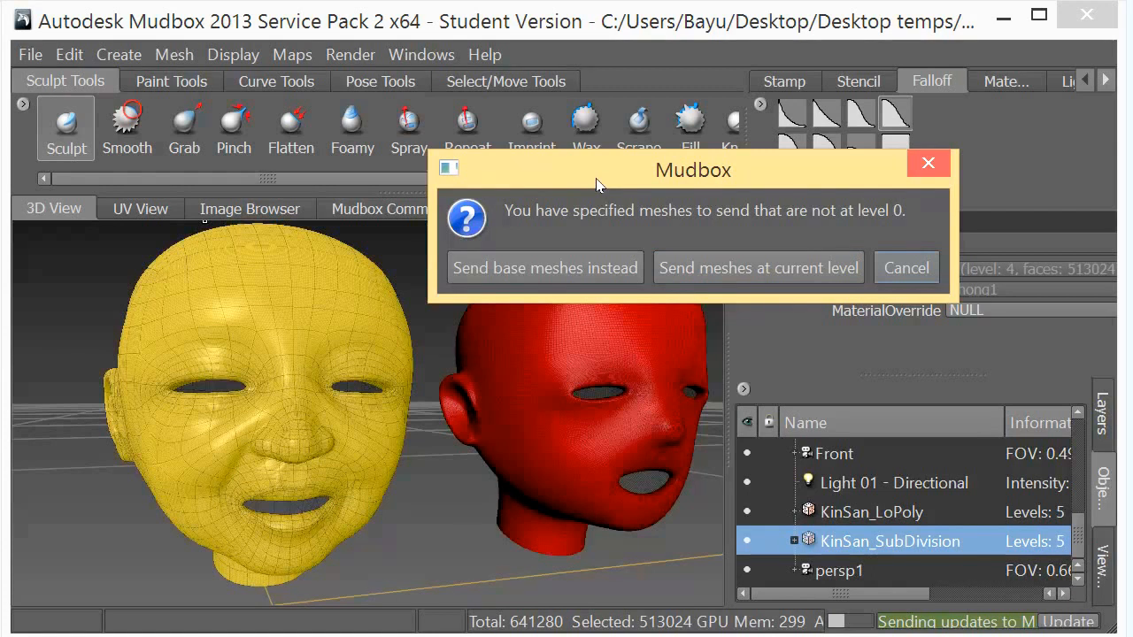
pyautogui.press('Return')
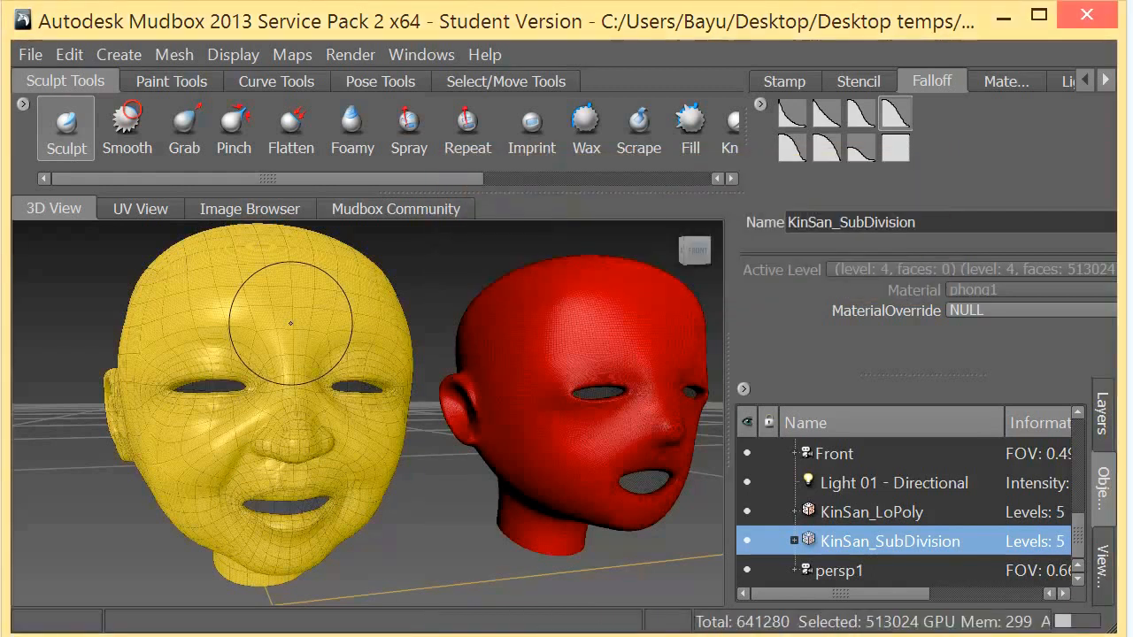
# - Select the KinSan_SubDivision head and step its active subdivision level down to level 2
pyautogui.rightClick(273, 315)
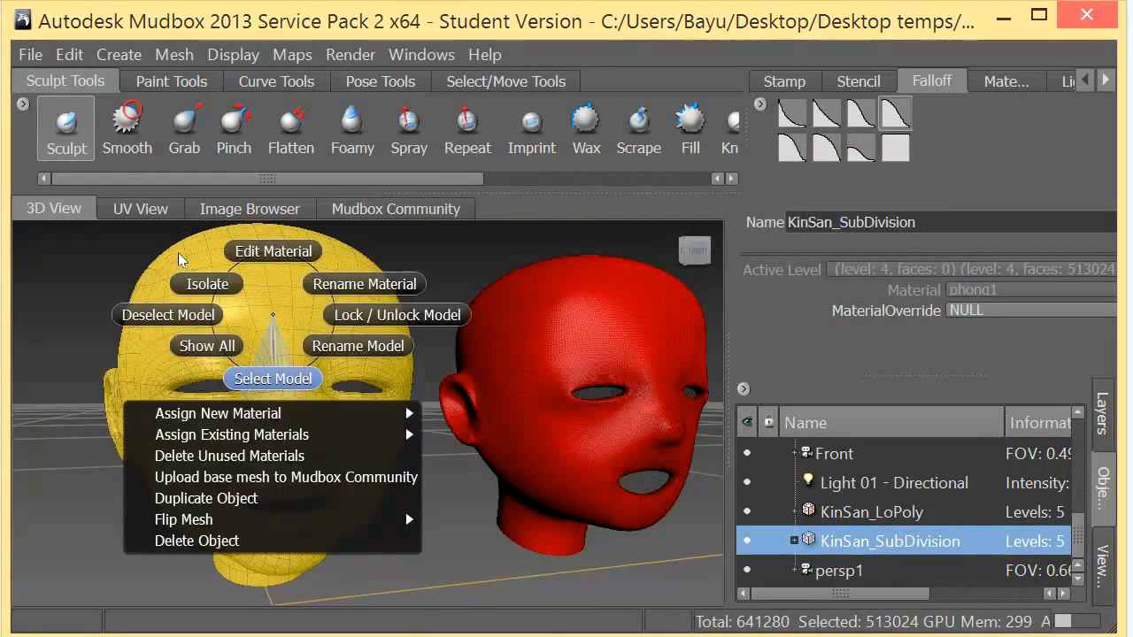
pyautogui.click(273, 379)
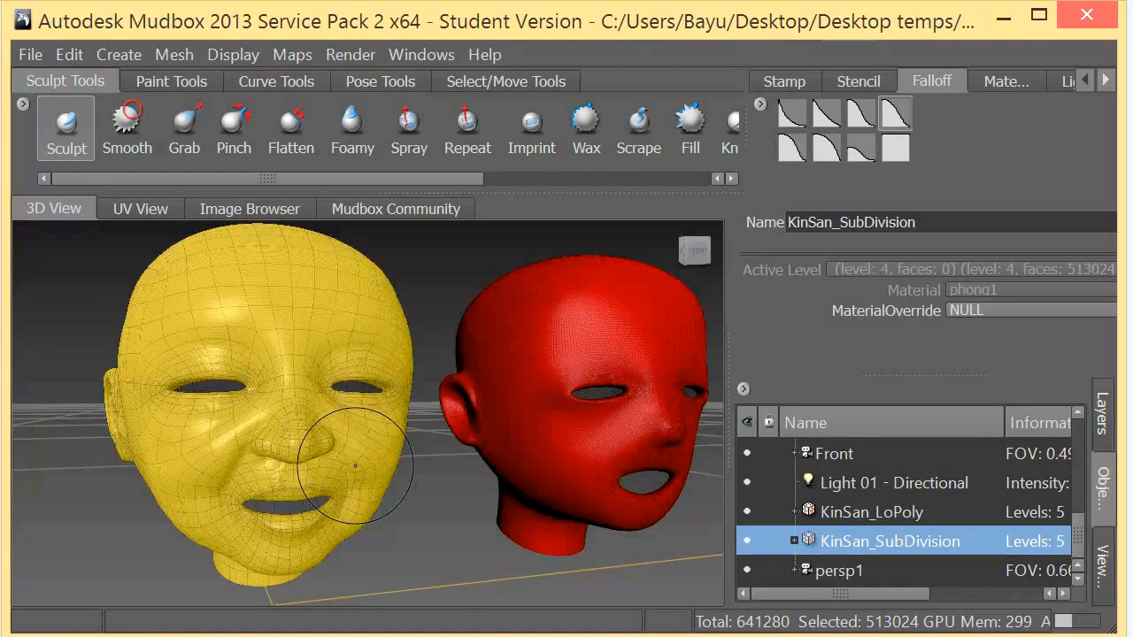
pyautogui.press('pageup')
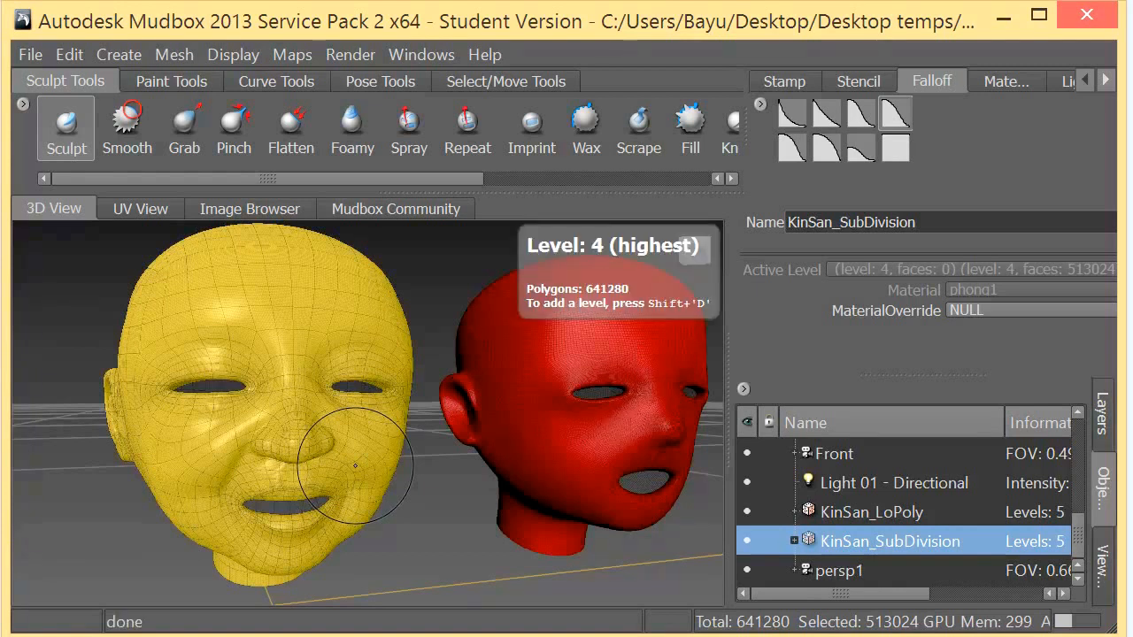
pyautogui.press('pagedown')
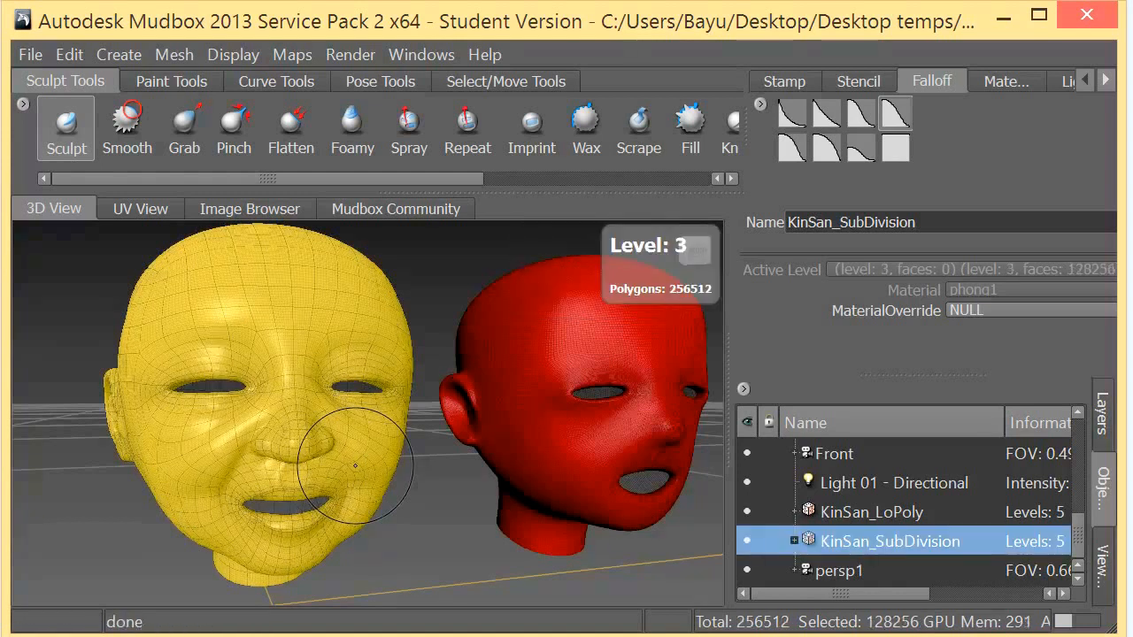
pyautogui.press('pagedown')
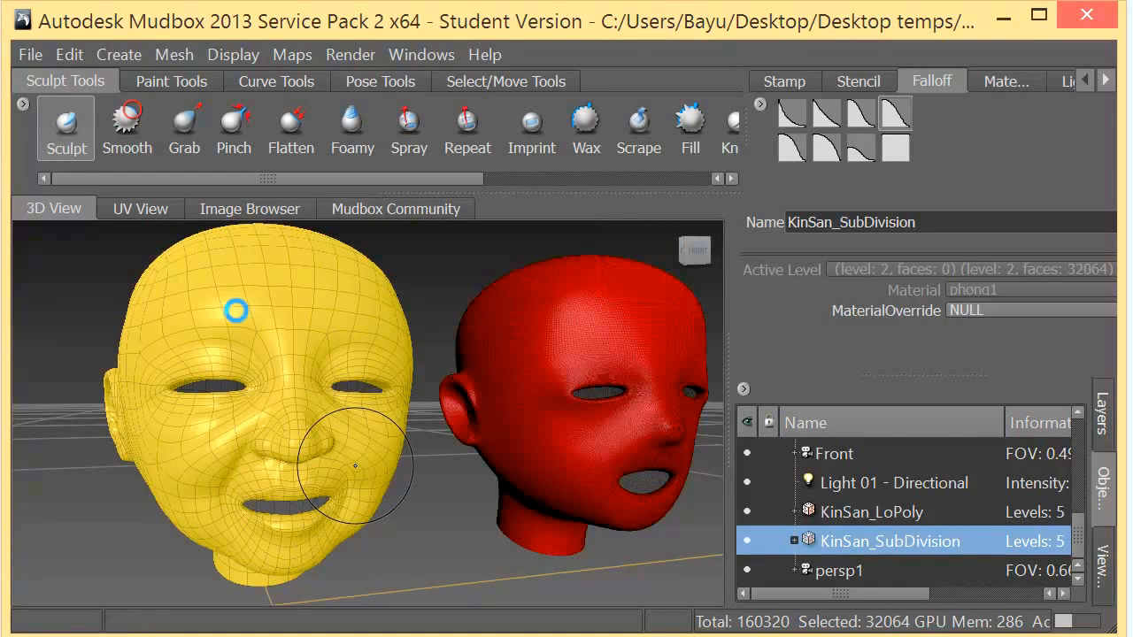
pyautogui.press('pageup')
pyautogui.press('pagedown')
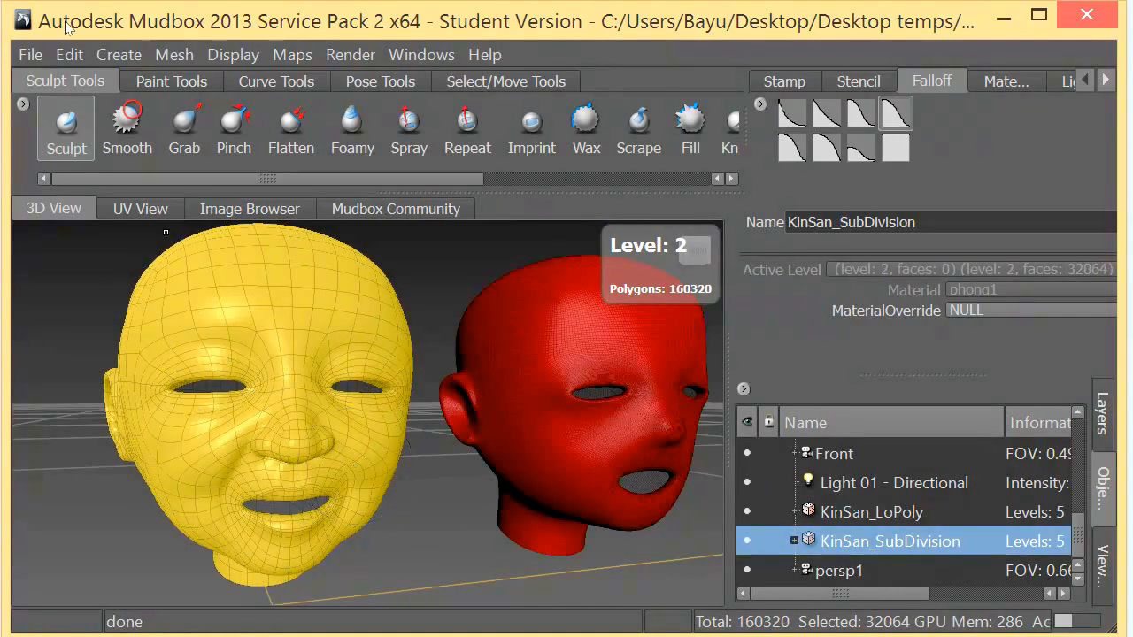
# - Send the selected KinSan_SubDivision head to Maya as a new scene, using the mesh at its current level
pyautogui.click(21, 46)
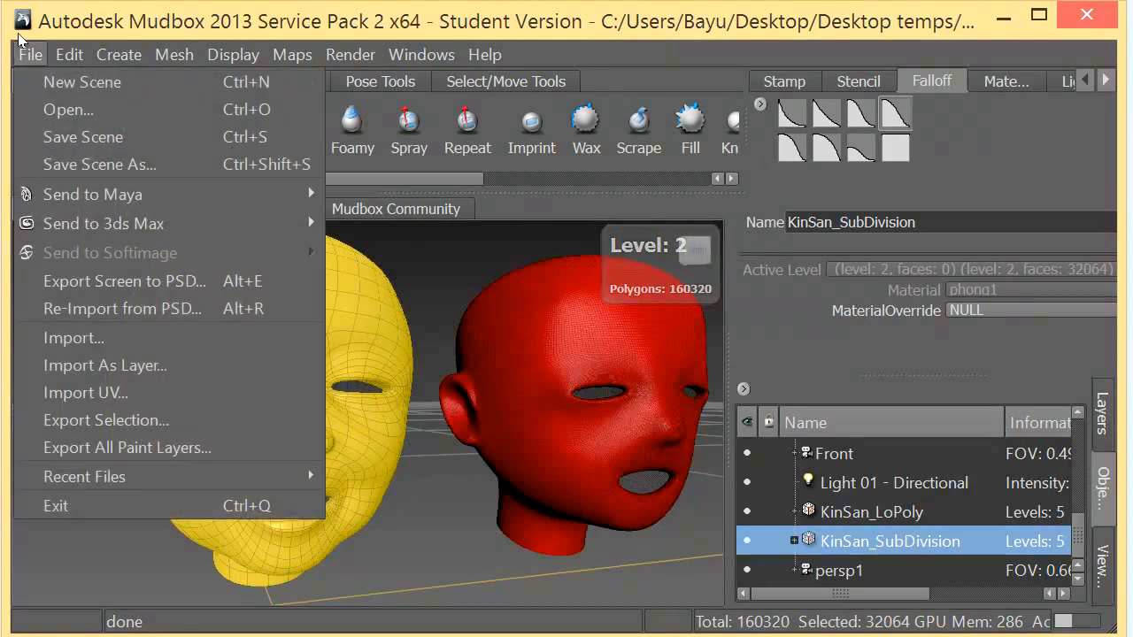
pyautogui.moveTo(146, 195)
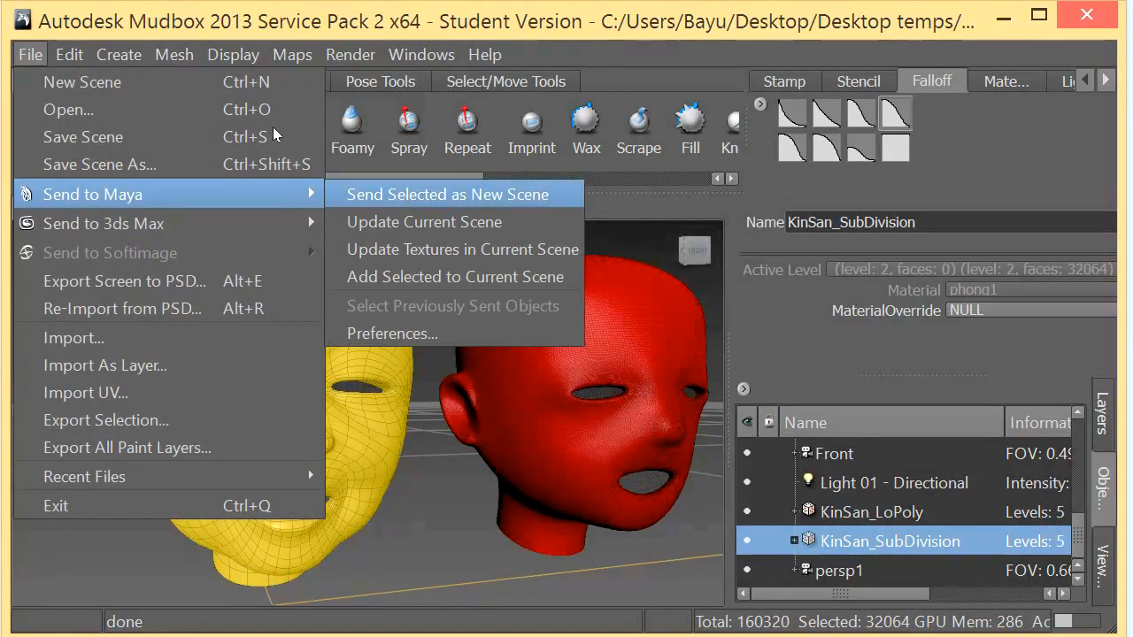
pyautogui.click(447, 194)
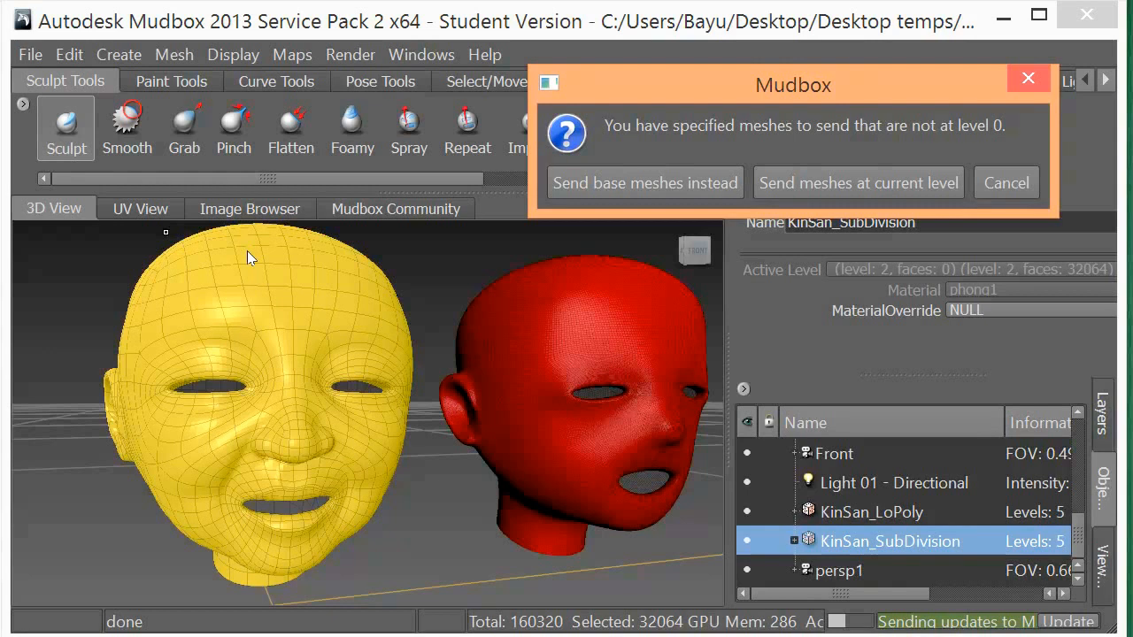
pyautogui.click(783, 185)
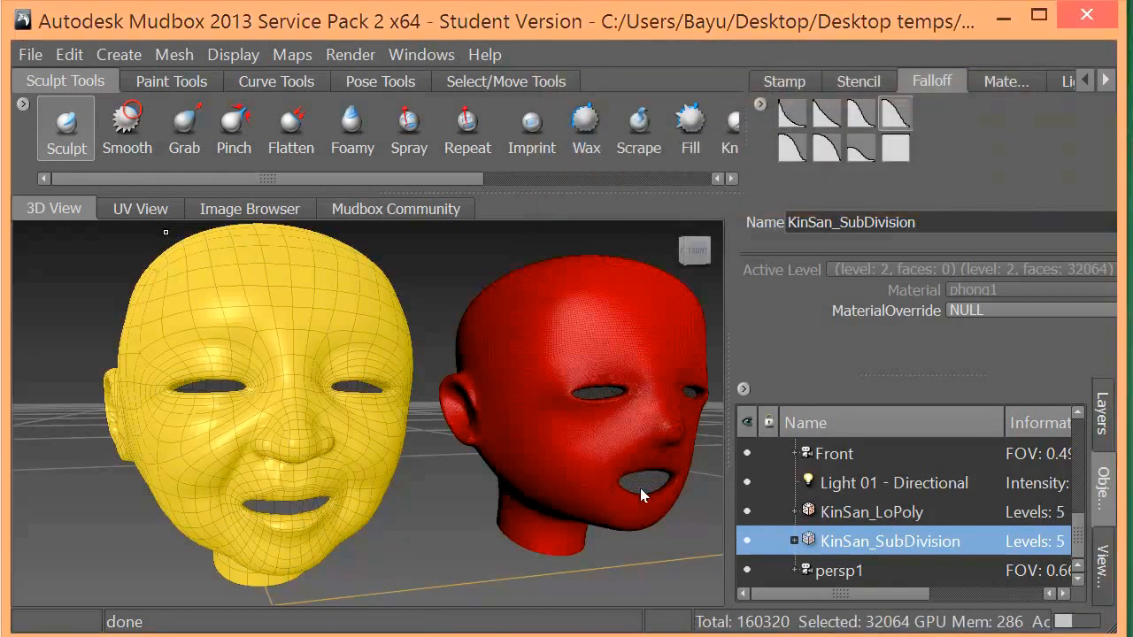
# - Switch to Maya and examine the wireframe of the KinSan_Mudbox2Maya head from several angles, with the low-poly proxy hidden
pyautogui.hotkey('alt', 'Tab')
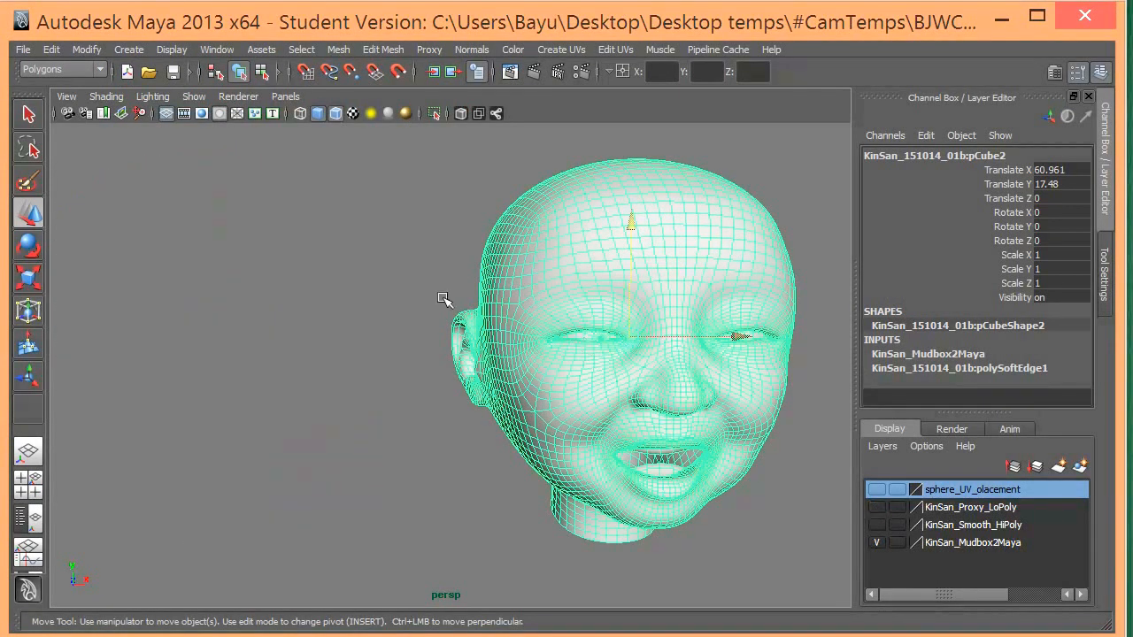
pyautogui.keyDown('alt'); pyautogui.moveTo(460, 274); pyautogui.dragTo(342, 289); pyautogui.keyUp('alt')
pyautogui.keyDown('alt'); pyautogui.moveTo(342, 289); pyautogui.dragTo(324, 291, button='middle'); pyautogui.keyUp('alt')
pyautogui.click(310, 292)
pyautogui.keyDown('alt'); pyautogui.moveTo(294, 317); pyautogui.dragTo(367, 319); pyautogui.keyUp('alt')
pyautogui.keyDown('alt'); pyautogui.moveTo(214, 320); pyautogui.dragTo(309, 317, button='right'); pyautogui.keyUp('alt')
pyautogui.keyDown('alt'); pyautogui.moveTo(352, 345); pyautogui.dragTo(389, 250, button='middle'); pyautogui.keyUp('alt')
pyautogui.keyDown('alt'); pyautogui.moveTo(390, 260); pyautogui.dragTo(492, 318); pyautogui.keyUp('alt')
pyautogui.keyDown('alt'); pyautogui.moveTo(493, 319); pyautogui.dragTo(475, 320, button='middle'); pyautogui.keyUp('alt')
pyautogui.keyDown('alt'); pyautogui.moveTo(475, 321); pyautogui.dragTo(423, 300, button='right'); pyautogui.keyUp('alt')
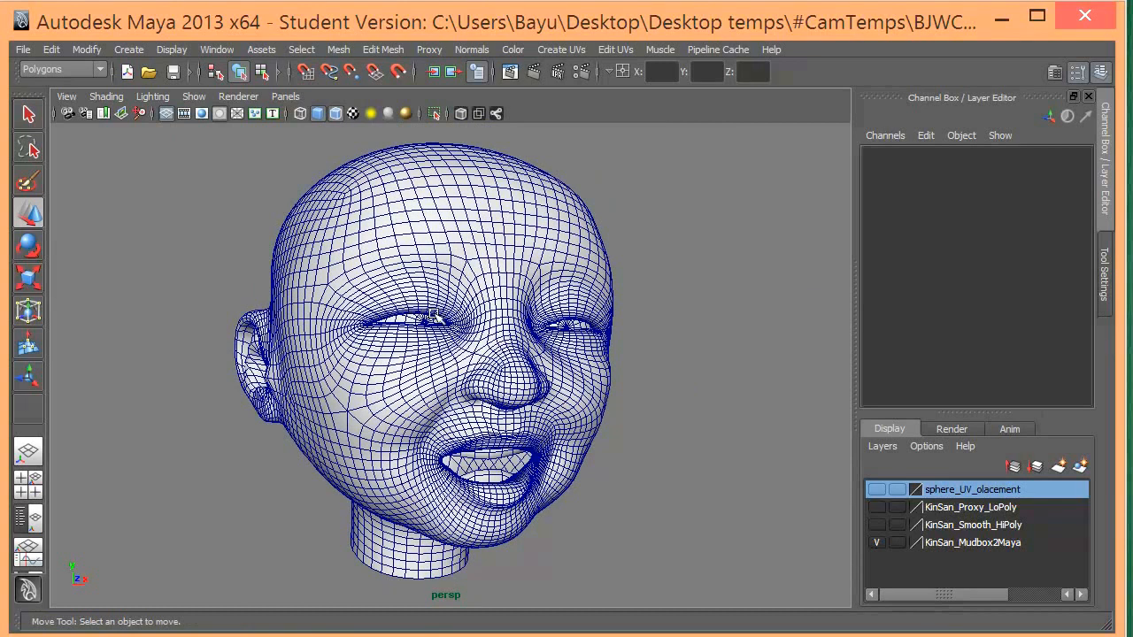
pyautogui.keyDown('alt'); pyautogui.moveTo(353, 303); pyautogui.dragTo(455, 283); pyautogui.keyUp('alt')
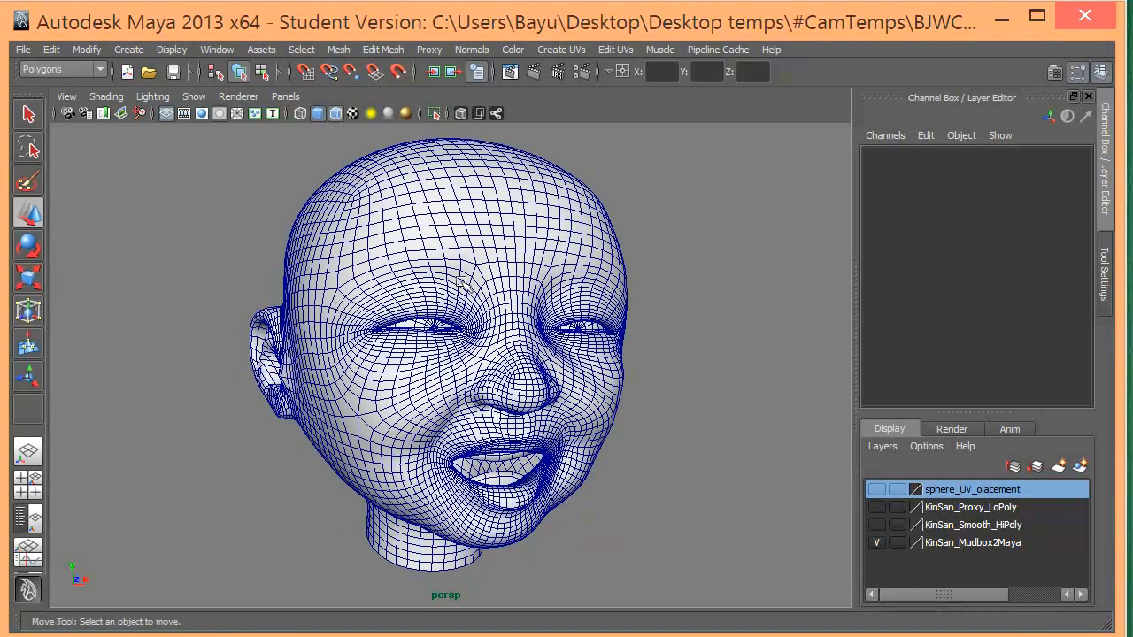